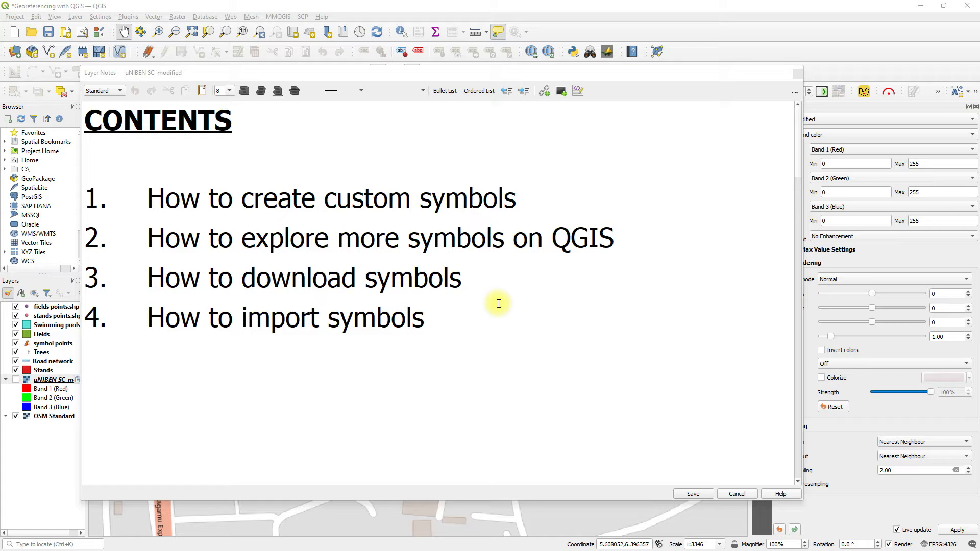
Close the layer notes window that lists the tutorial contents.
left_click(629, 156)
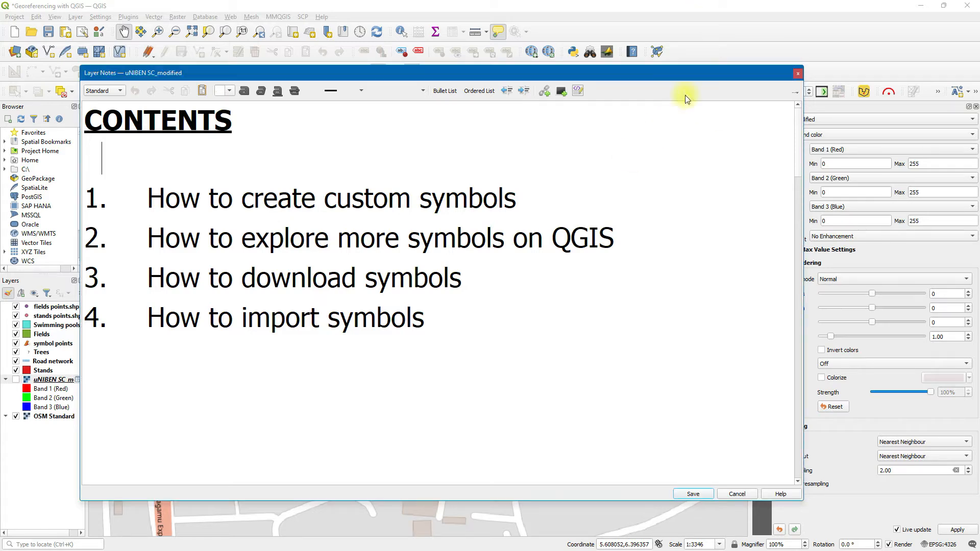
left_click(798, 73)
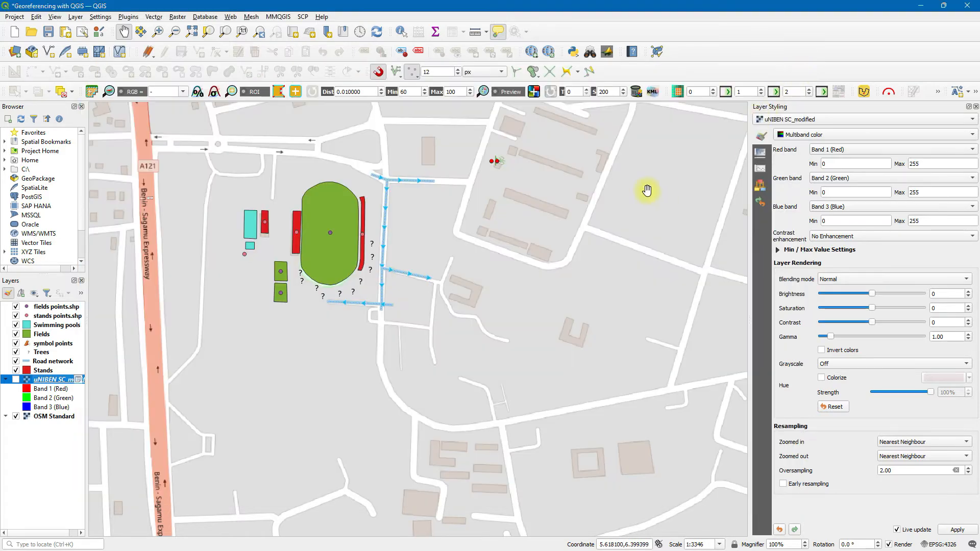
Start editing the Trees layer and add three point features without ids in the area west of the expressway.
left_click_drag(356, 263, 624, 293)
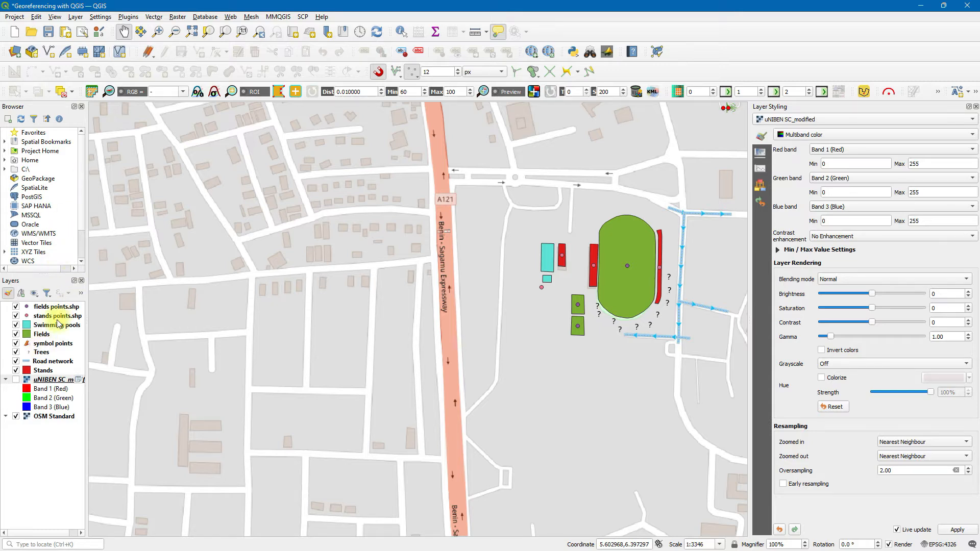
left_click(41, 356)
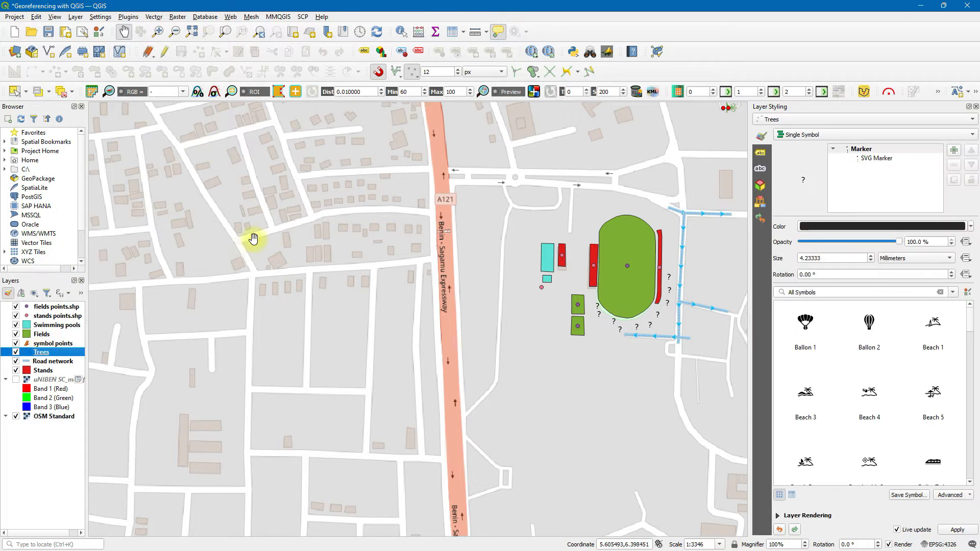
left_click(164, 51)
left_click(198, 52)
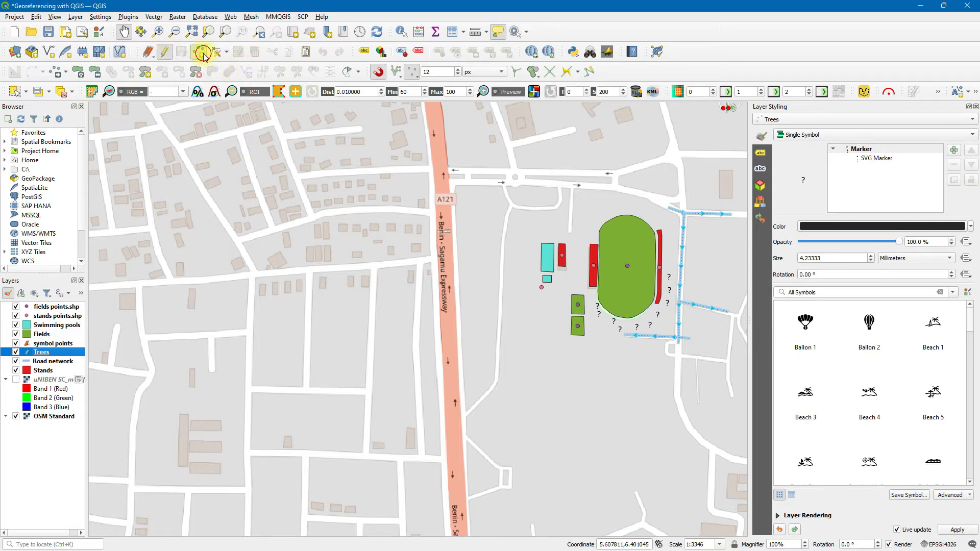
left_click(154, 246)
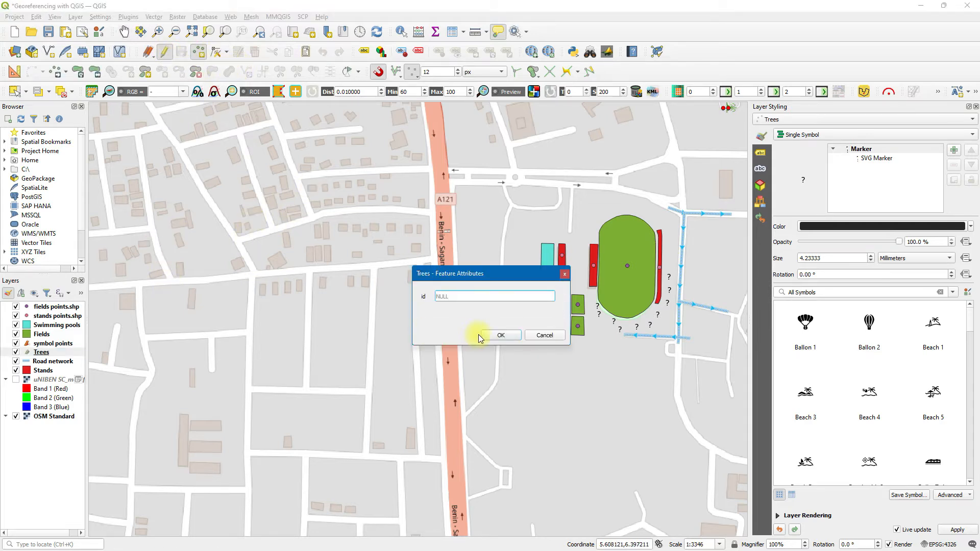
left_click(496, 333)
left_click(154, 295)
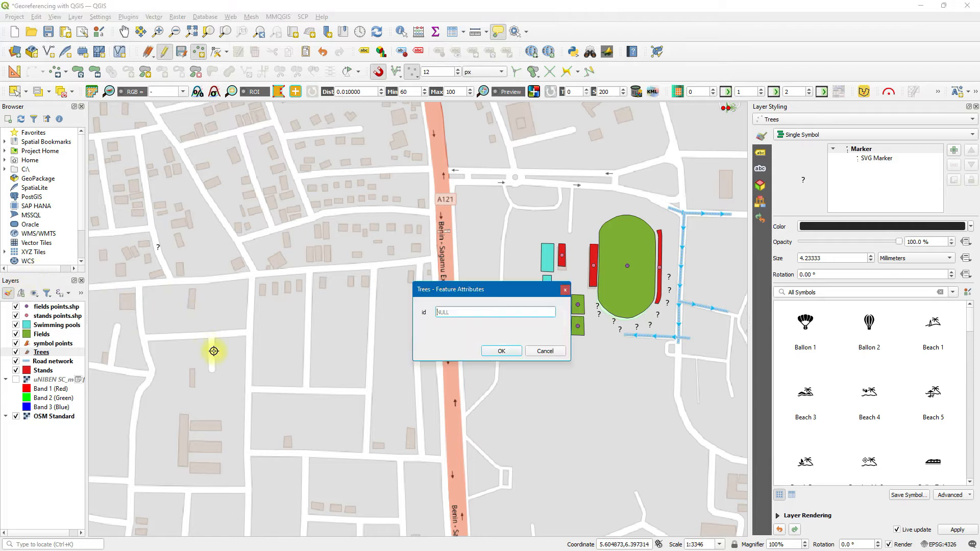
left_click(492, 350)
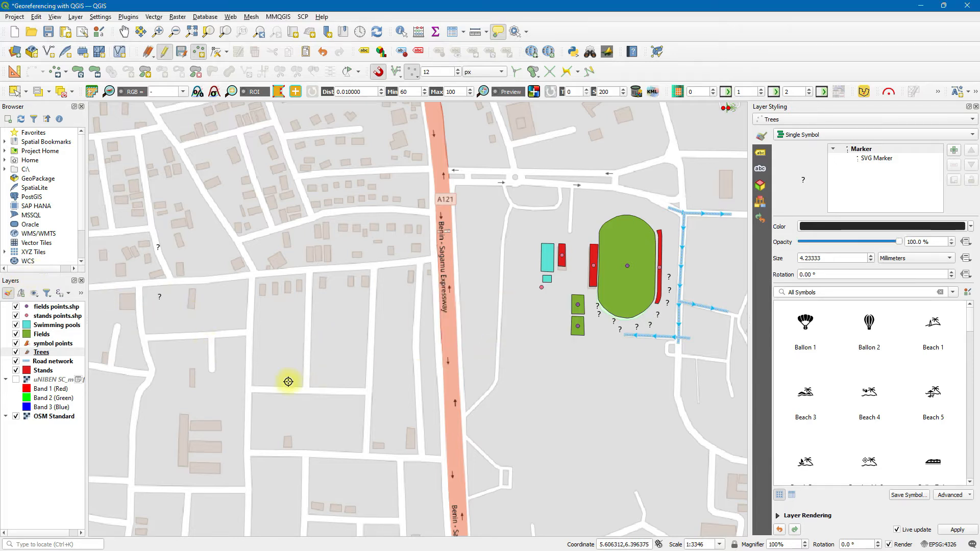
left_click(287, 381)
left_click(500, 374)
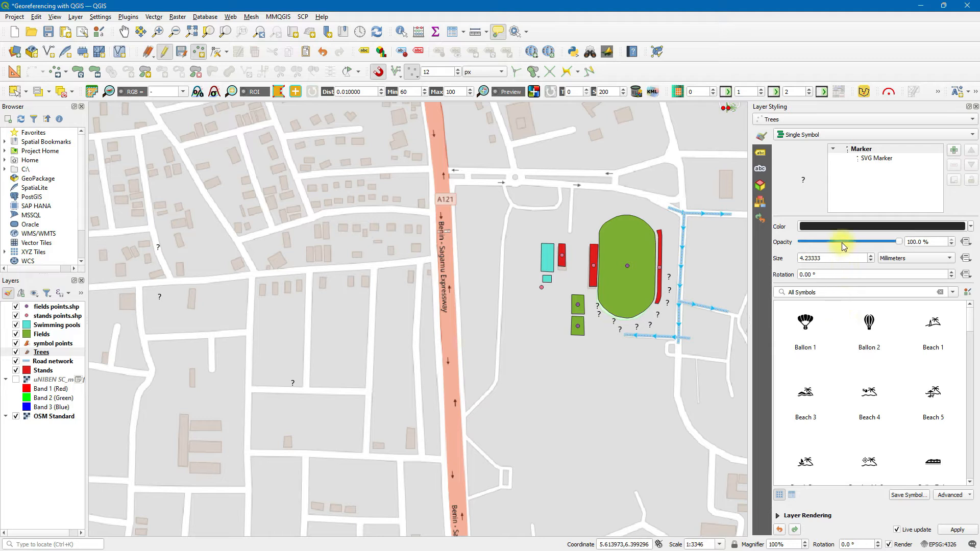
Change the Trees symbol layer type from SVG Marker to Simple Marker and choose the vertical line shape.
left_click(885, 158)
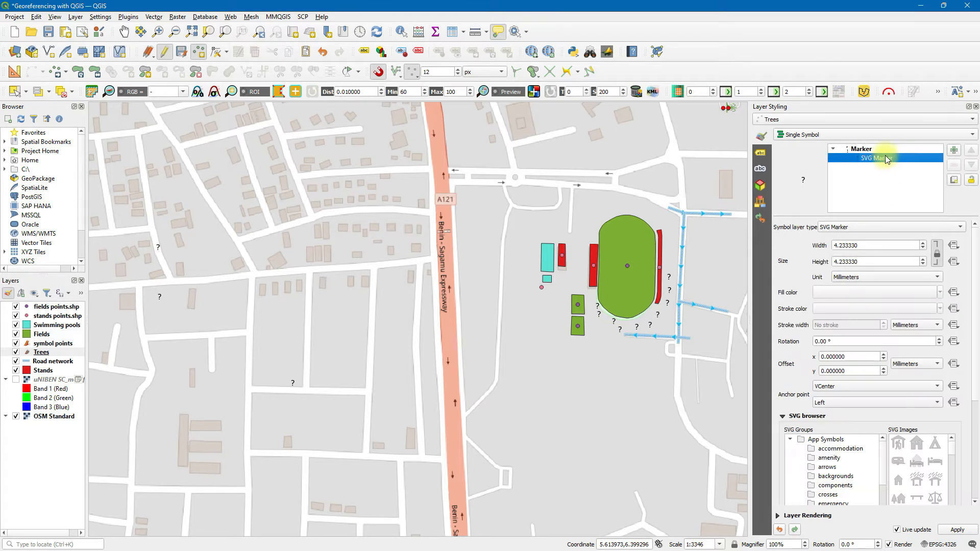
left_click(873, 228)
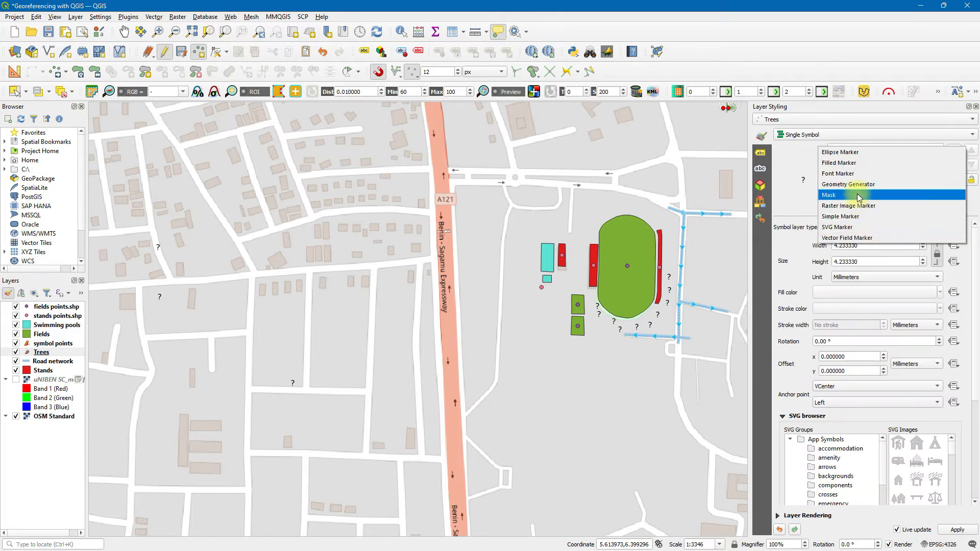
left_click(850, 217)
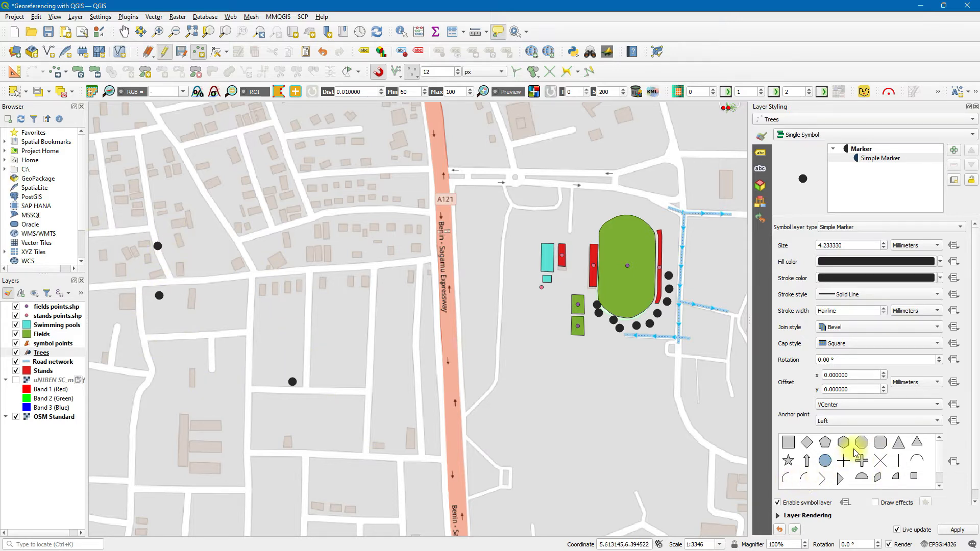
left_click(897, 462)
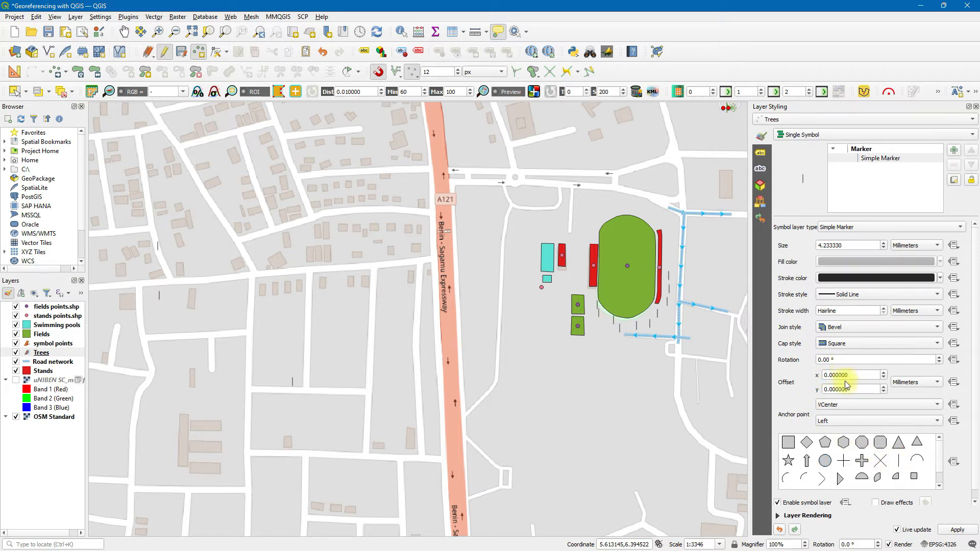
Rotate the line marker to 90° and set its stroke width to 1.8 mm.
left_click(820, 360)
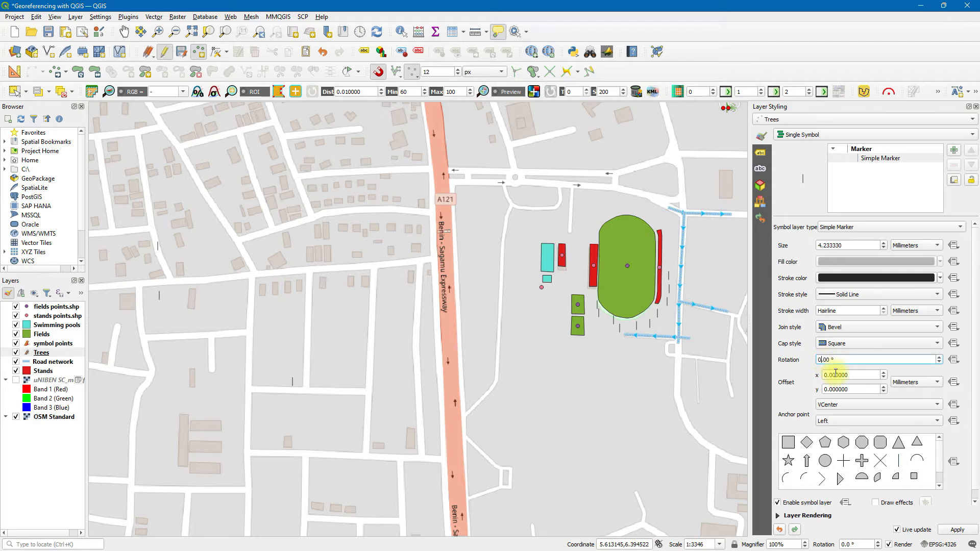
key("Left")
type("9")
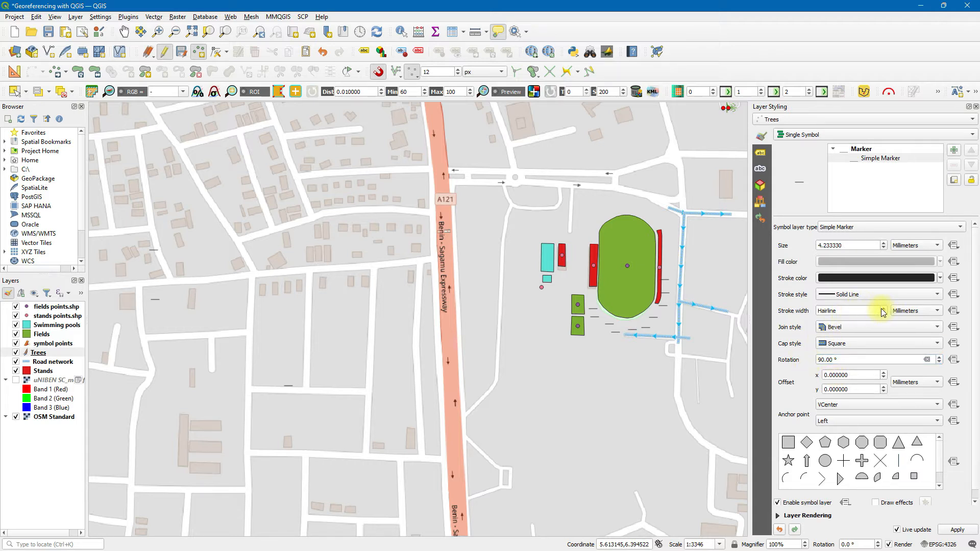
left_click(883, 309)
left_click(883, 308)
left_click(884, 308)
left_click(884, 308)
left_click(883, 309)
left_click(883, 309)
left_click(884, 309)
left_click(883, 309)
left_click(884, 309)
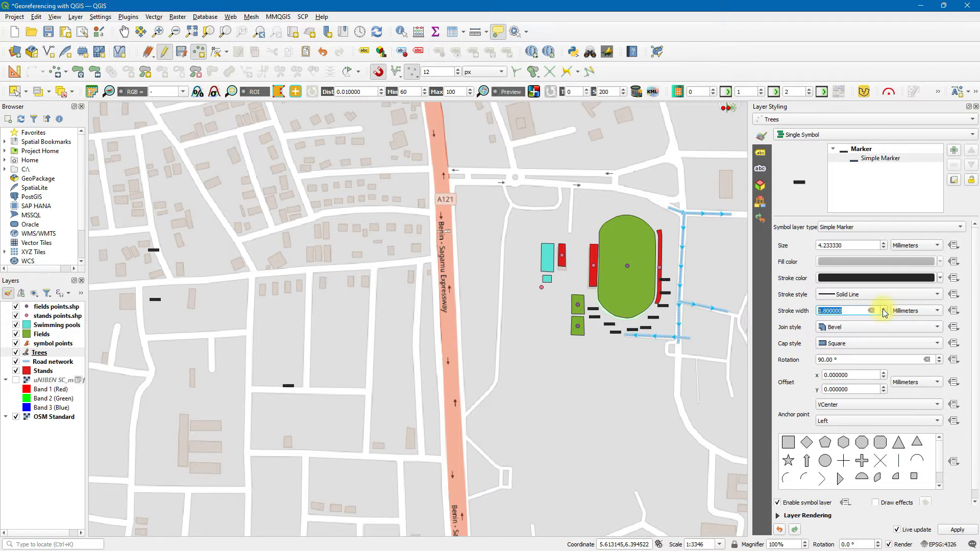
Try the Dash Line stroke style on the marker and settle on Dot Line.
left_click(870, 294)
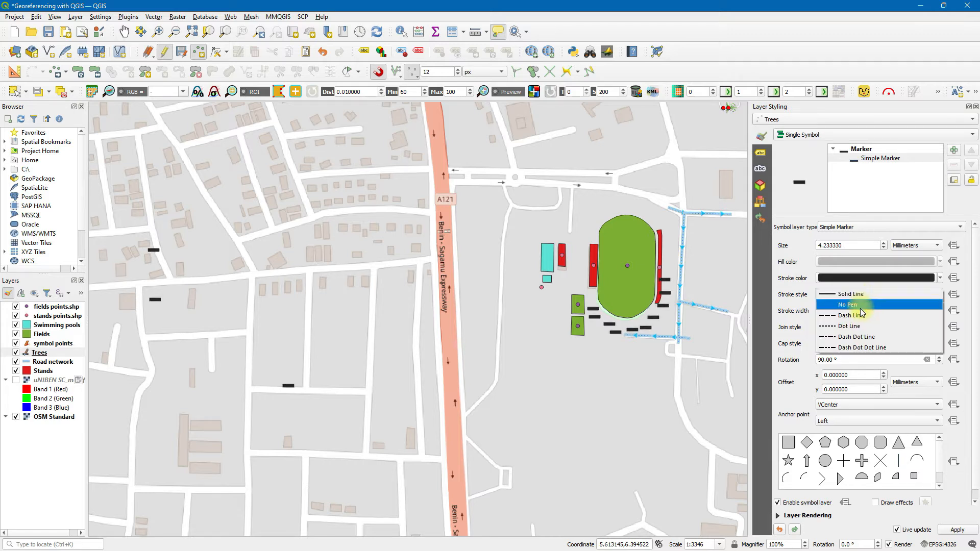
left_click(859, 315)
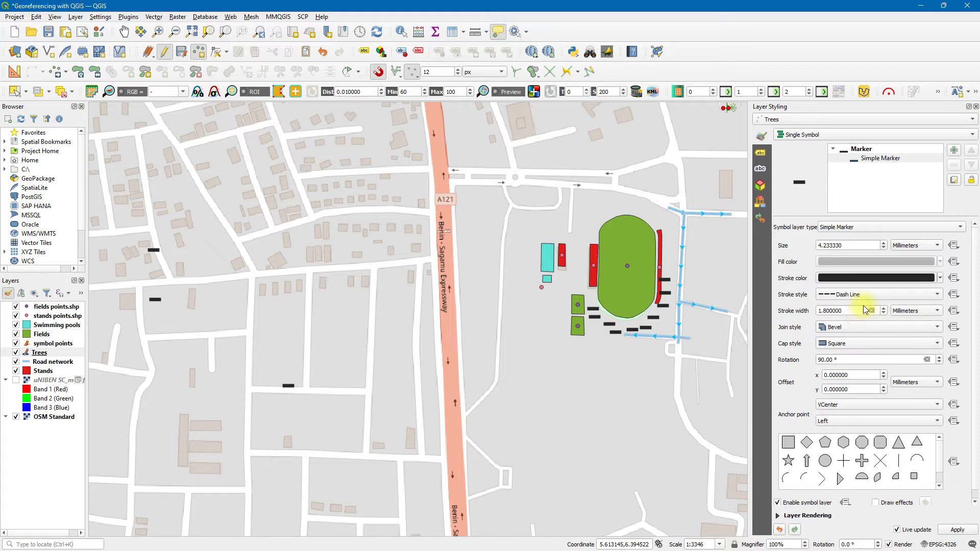
left_click(864, 298)
left_click(863, 306)
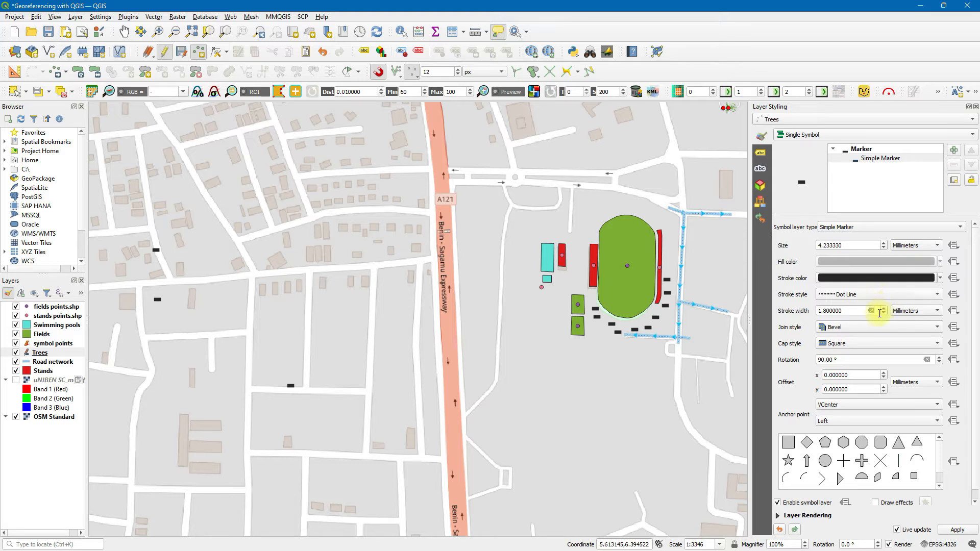
Reduce the line marker's size to 3.43333 mm and its stroke width to 1.2 mm.
scroll(845, 248, "up", 1)
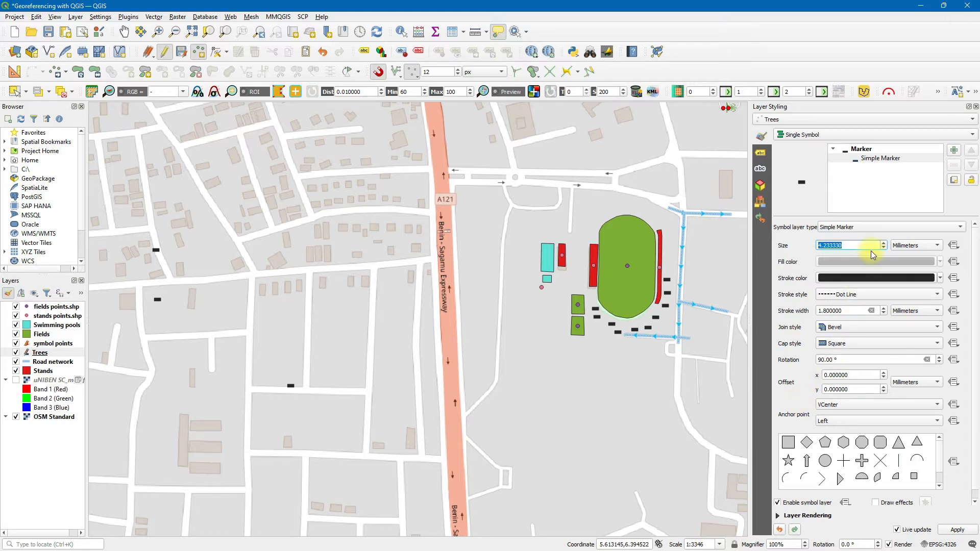
scroll(872, 246, "down", 4)
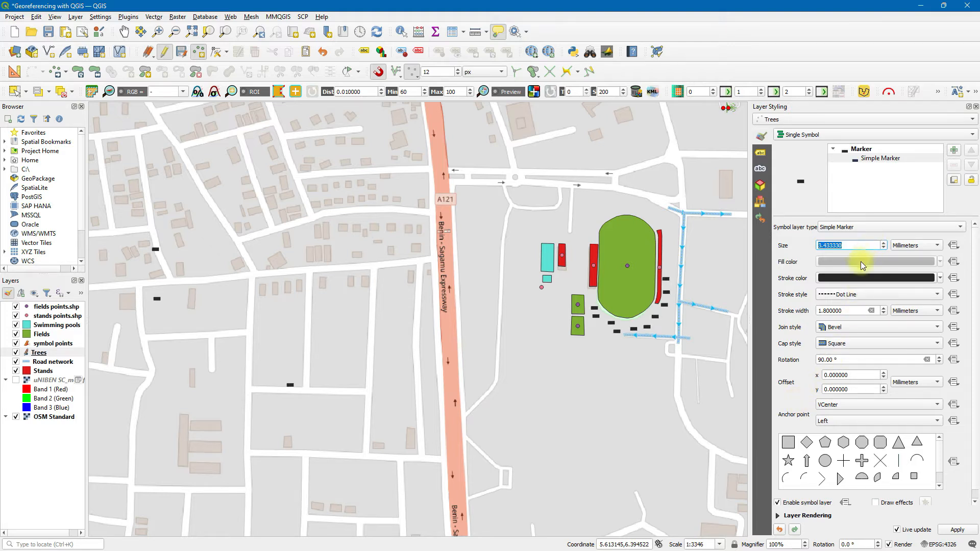
scroll(839, 307, "down", 3)
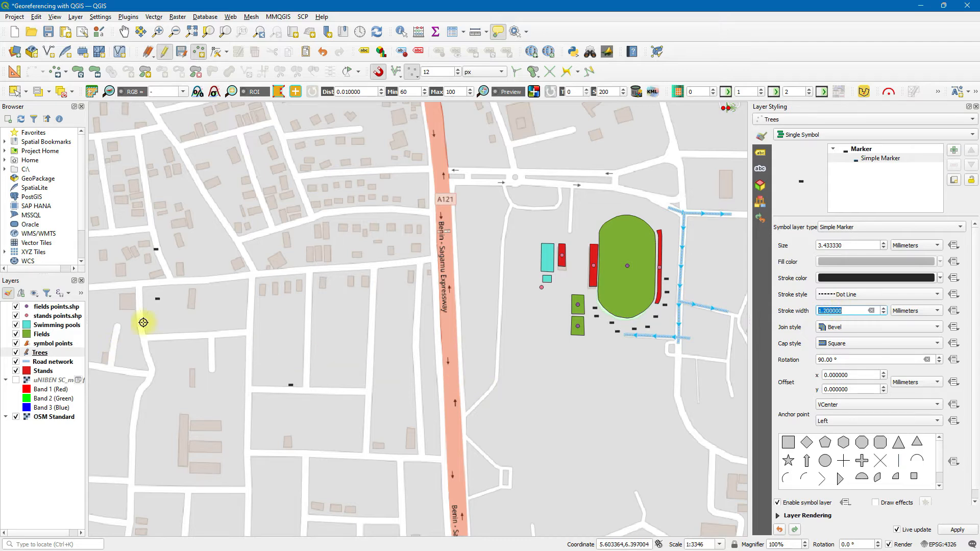
Add a second simple marker layer to the Trees symbol and set its X offset to 0.6 mm.
scroll(151, 280, "up", 3)
scroll(221, 383, "down", 1)
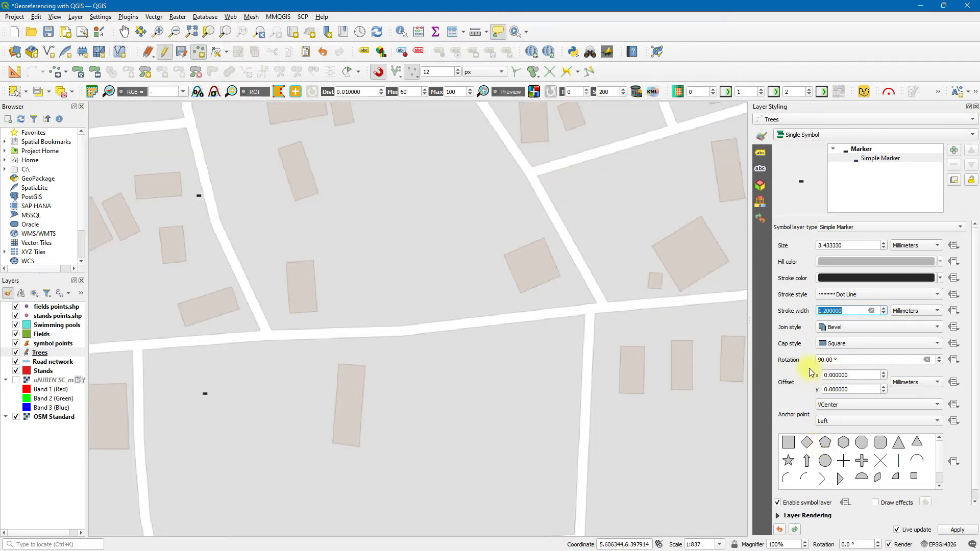
left_click(863, 159)
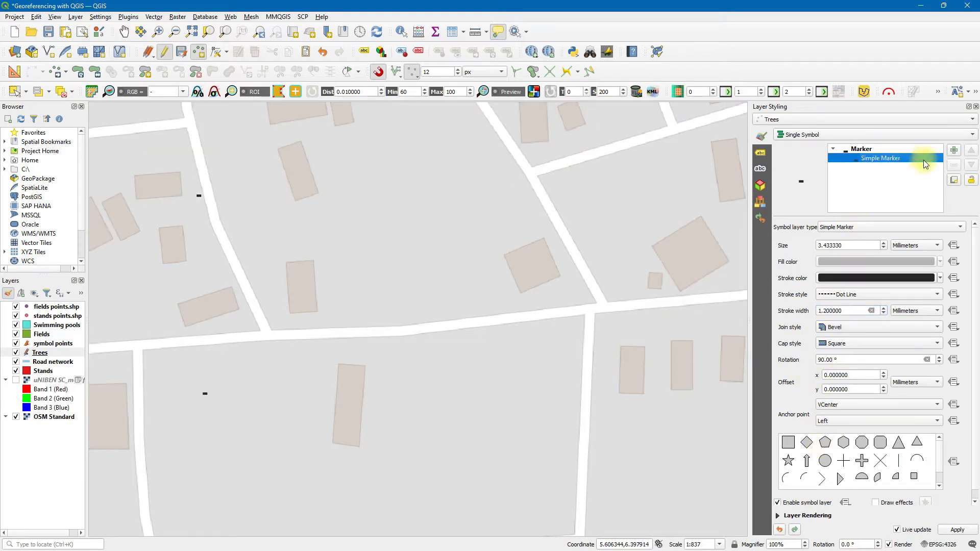
left_click(952, 151)
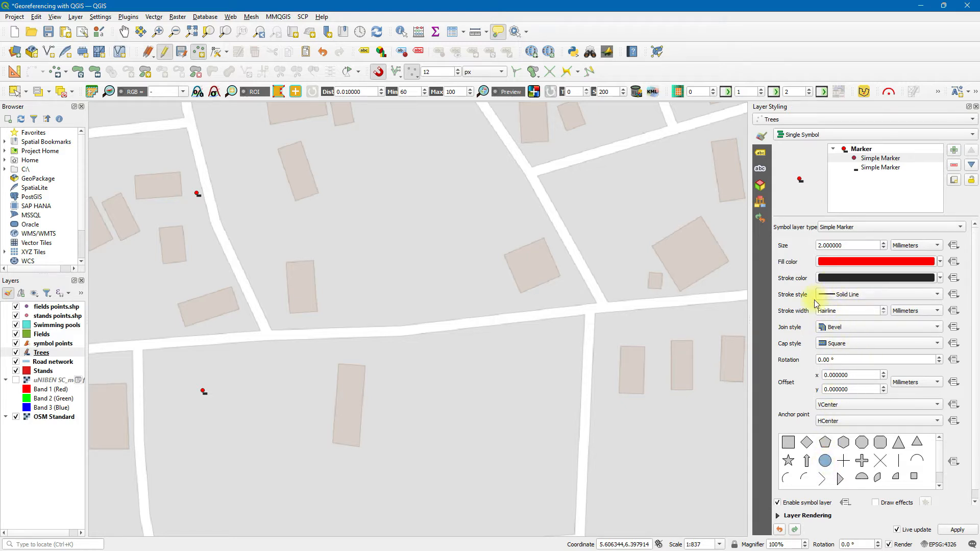
left_click(827, 376)
left_click(883, 373)
left_click(883, 373)
left_click(883, 374)
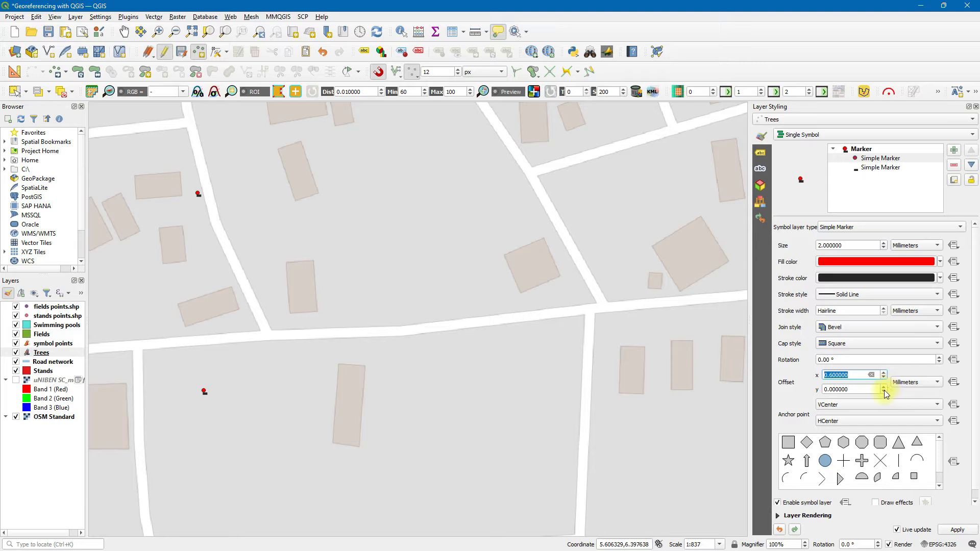
Set the red circle marker's Y offset to 3.4 mm to move it below the dash.
left_click(883, 391)
left_click(884, 392)
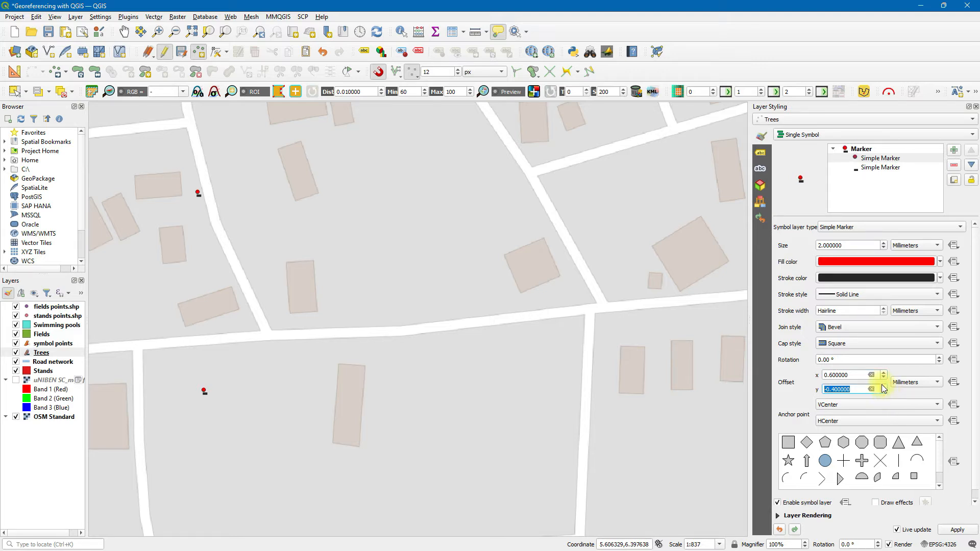
left_click(884, 386)
left_click(883, 387)
left_click(883, 386)
left_click(884, 387)
left_click(885, 387)
left_click(885, 387)
left_click(885, 388)
left_click(884, 387)
left_click(885, 387)
left_click(885, 387)
left_click(885, 387)
left_click(885, 387)
left_click(884, 387)
left_click(884, 388)
left_click(884, 387)
left_click(885, 387)
left_click(884, 388)
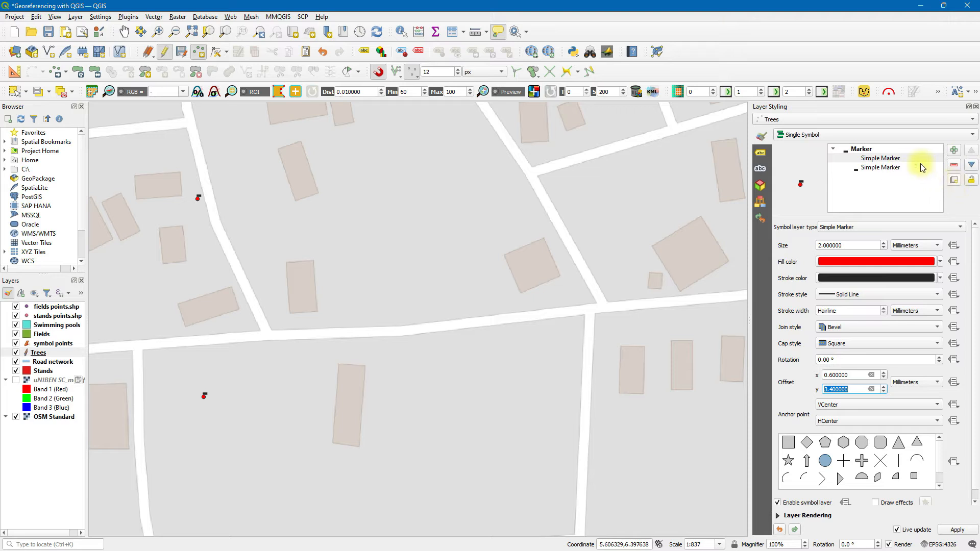
Duplicate the red circle marker layer and set the copy's X offset to 2.8 mm.
left_click(952, 183)
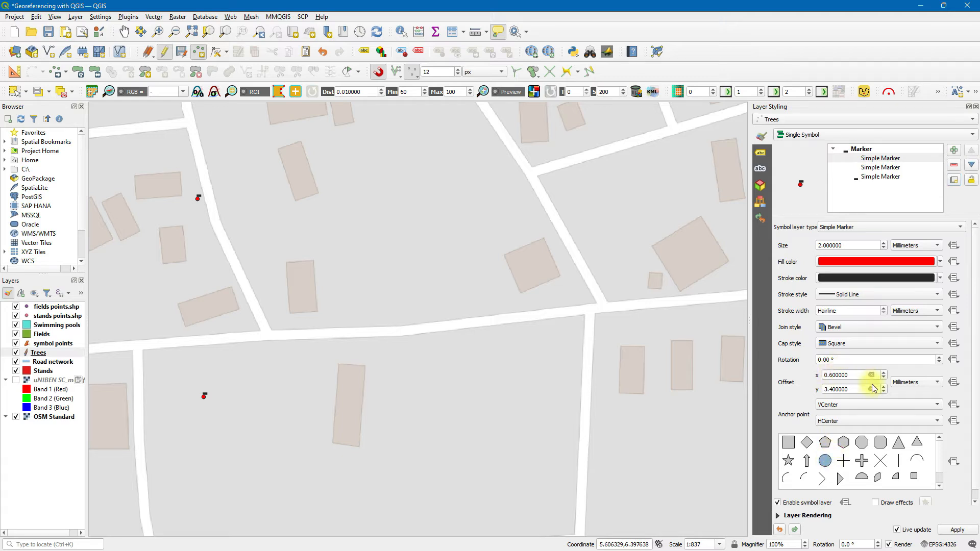
left_click(885, 373)
left_click(884, 373)
left_click(885, 374)
left_click(884, 373)
left_click(884, 373)
left_click(885, 374)
left_click(884, 374)
left_click(883, 379)
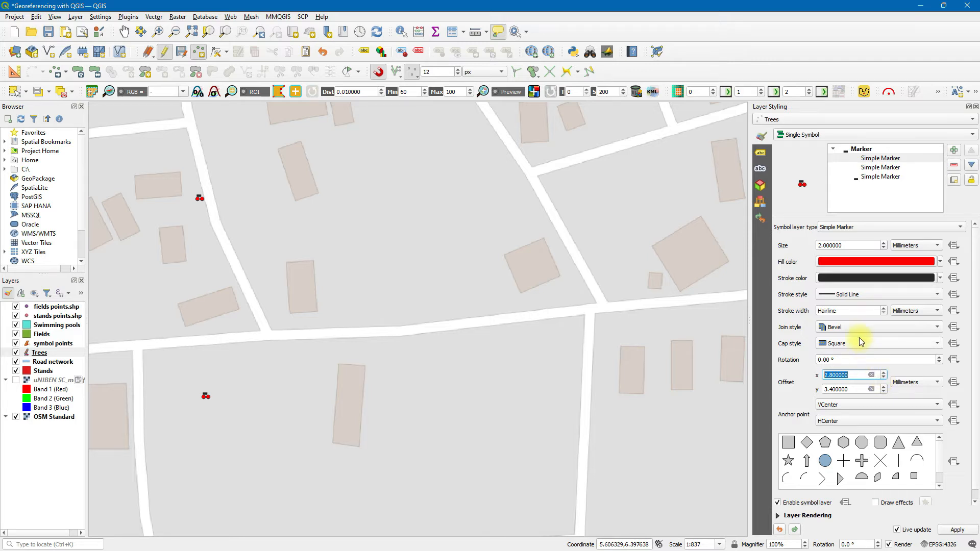
left_click(803, 383)
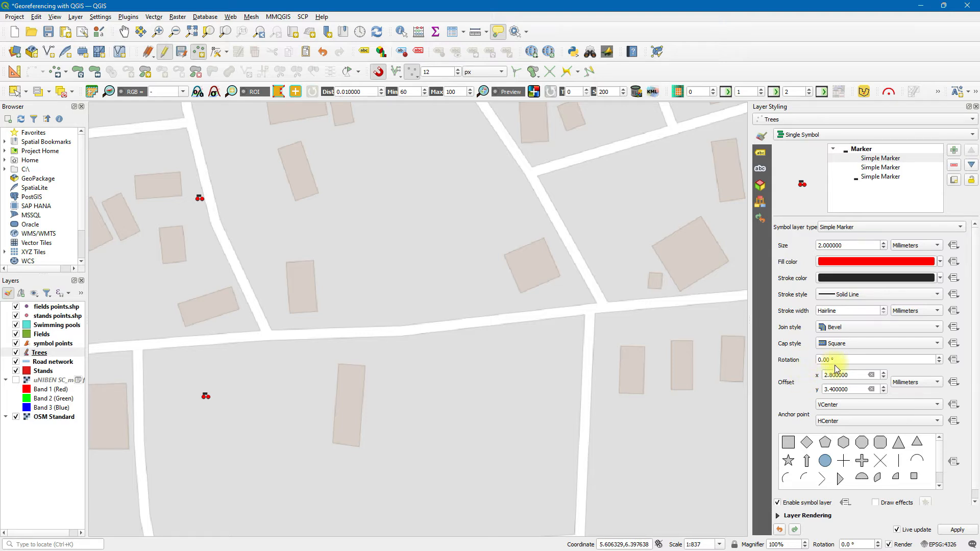
Fine-tune the X offset of the original red circle marker to space it from the duplicate, and check the symbol on the map.
left_click(870, 167)
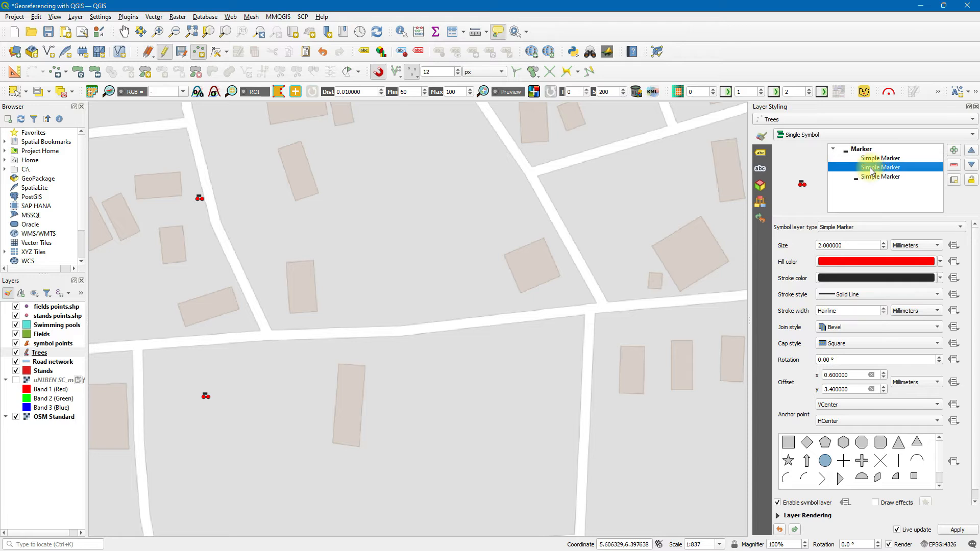
left_click(884, 374)
left_click(884, 373)
left_click(884, 373)
left_click(884, 379)
left_click(883, 379)
left_click(884, 379)
left_click(883, 379)
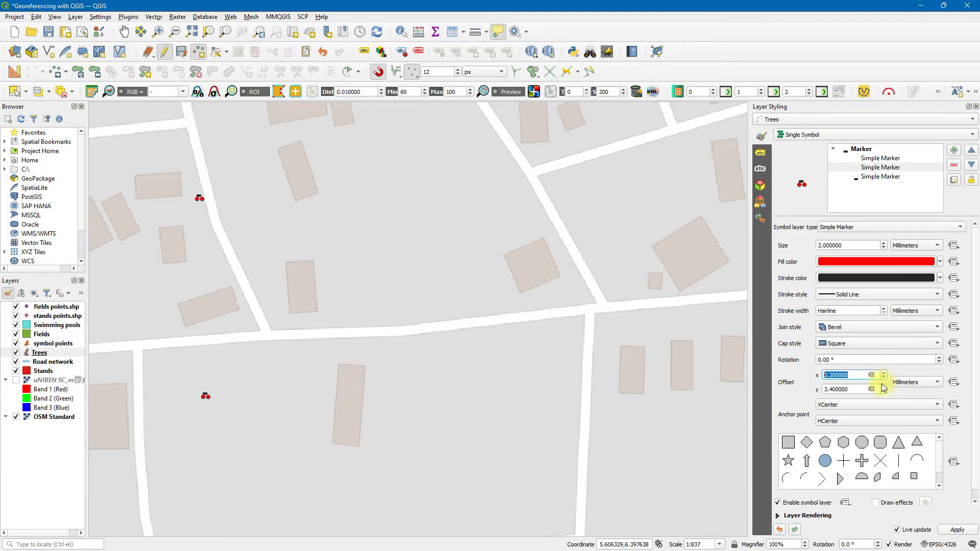
left_click(873, 158)
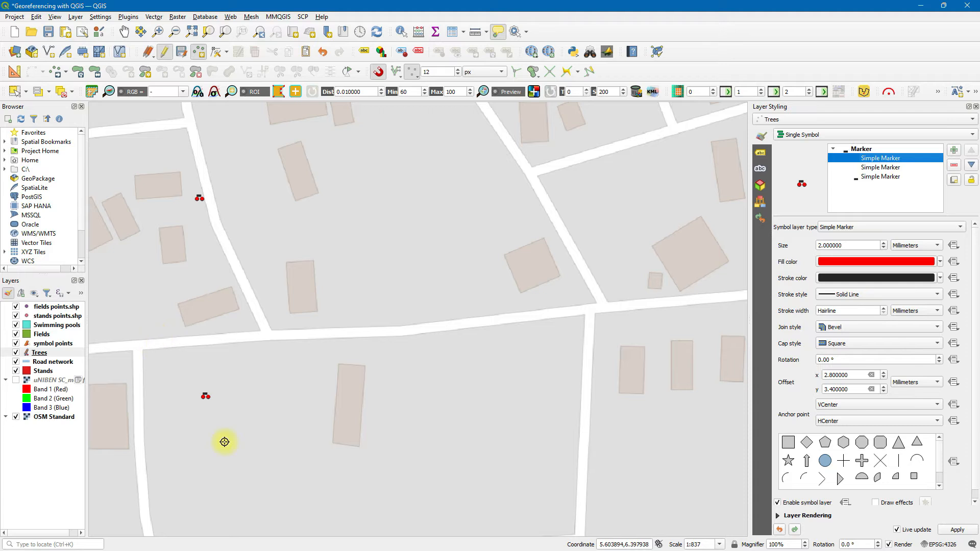
scroll(215, 368, "up", 2)
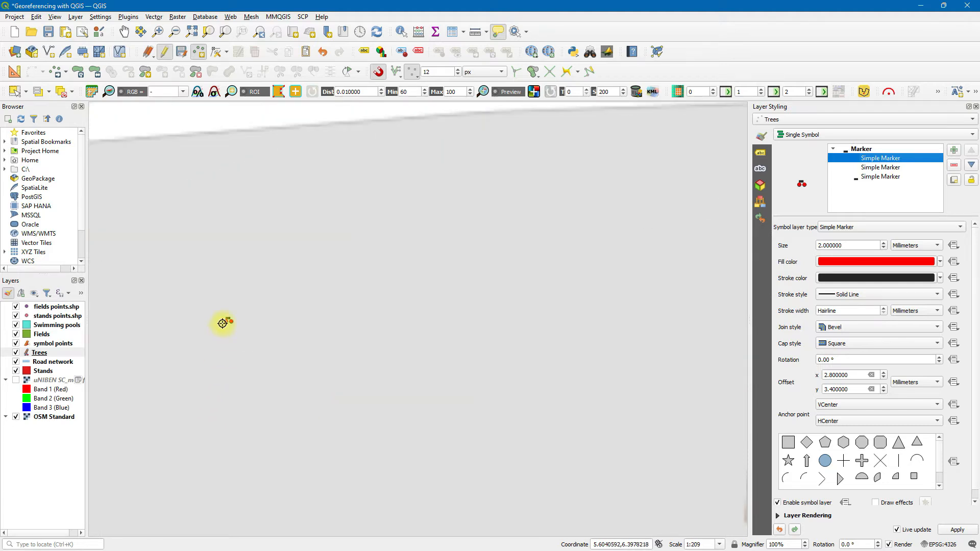
Change the black dash marker at the bottom of the symbol to the arrow shape and set its rotation to 0°.
scroll(223, 321, "up", 2)
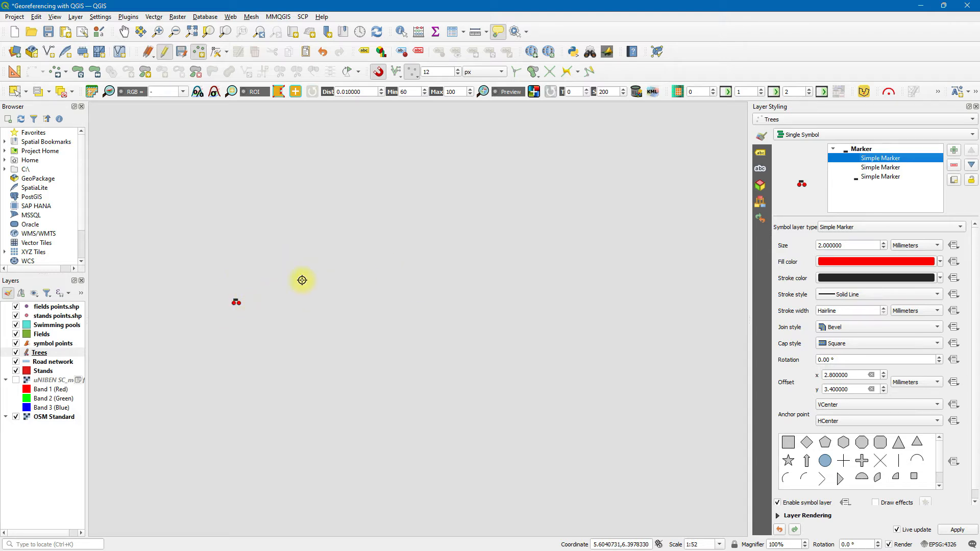
left_click(884, 176)
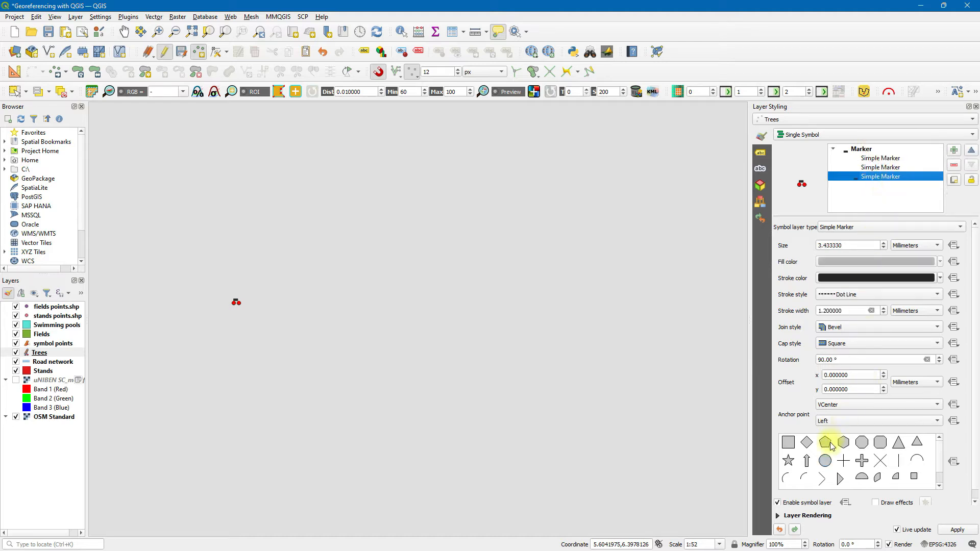
left_click(807, 461)
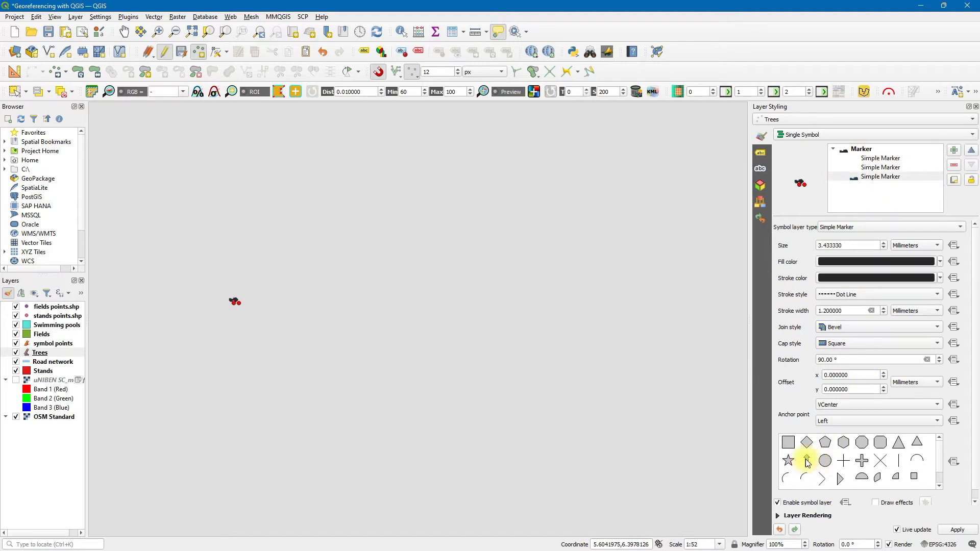
left_click(822, 362)
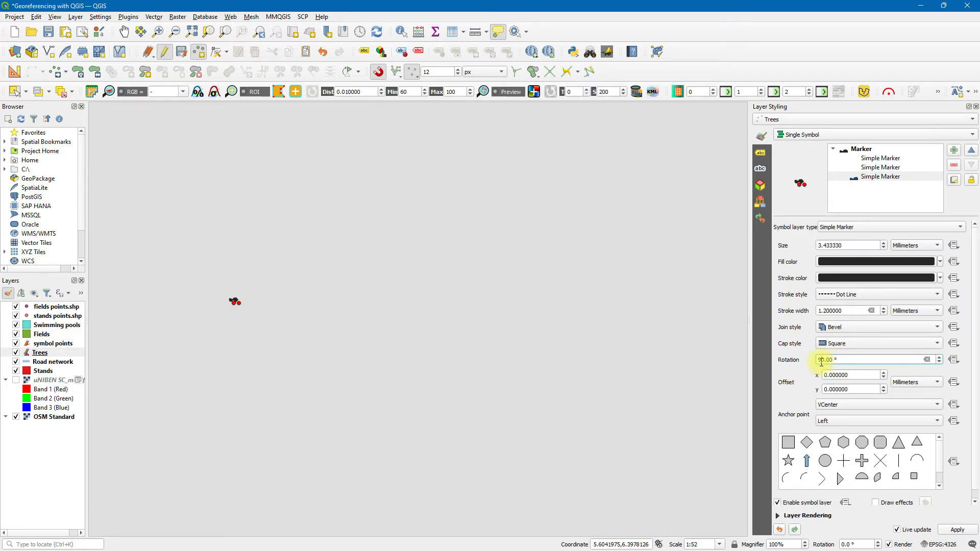
key("BackSpace")
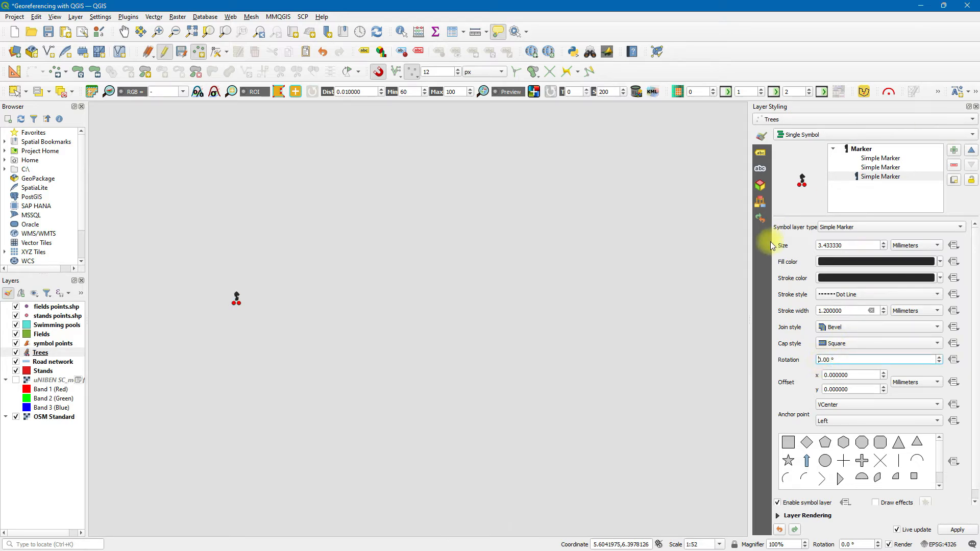
left_click(794, 374)
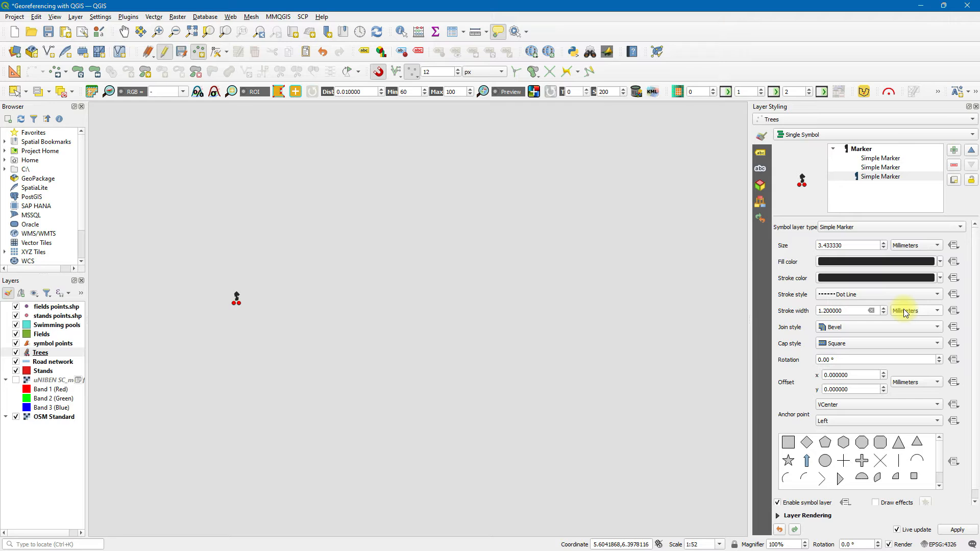
Change the symbol layer type of the black arrow marker to SVG Marker.
left_click(884, 168)
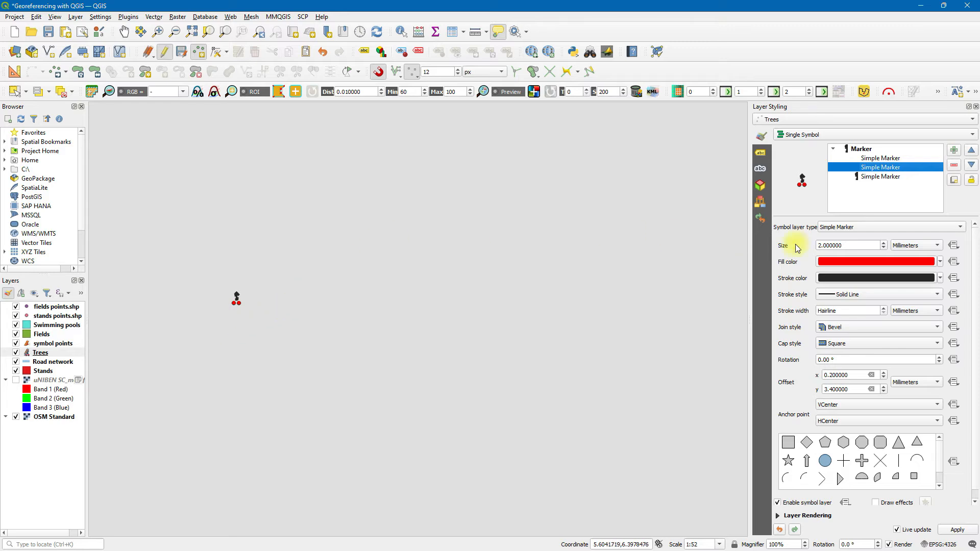
left_click(871, 178)
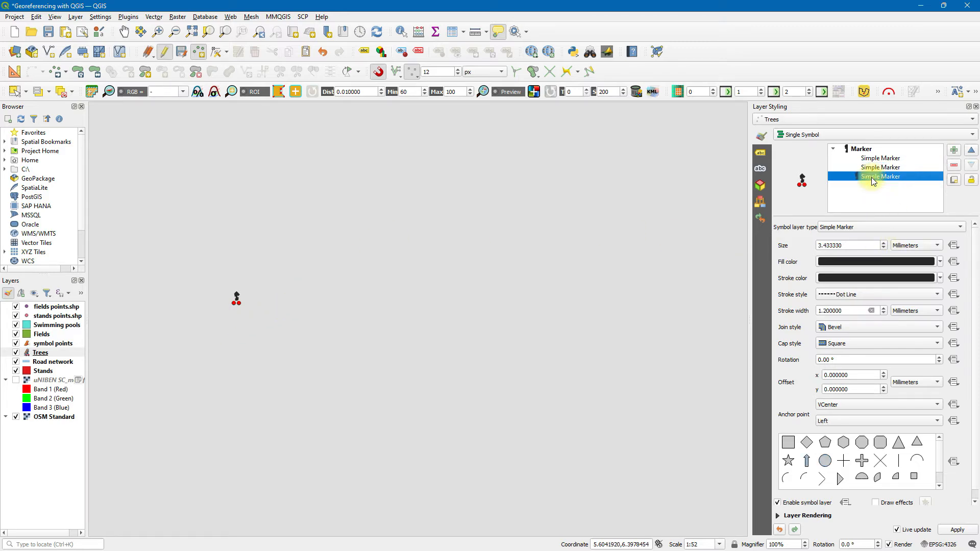
left_click(864, 228)
left_click(847, 237)
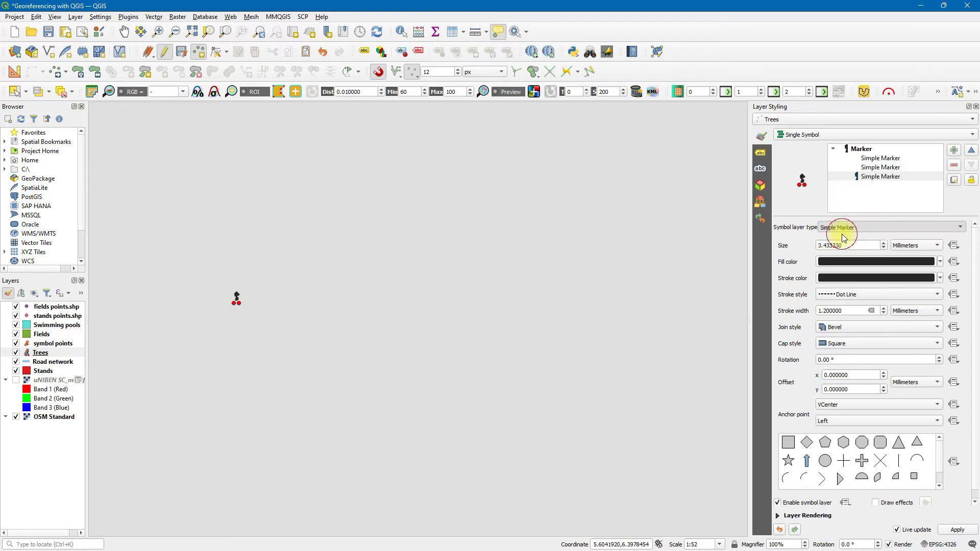
Try the bed, tent and small house images from the accommodation SVG group on the SVG marker.
scroll(865, 396, "down", 2)
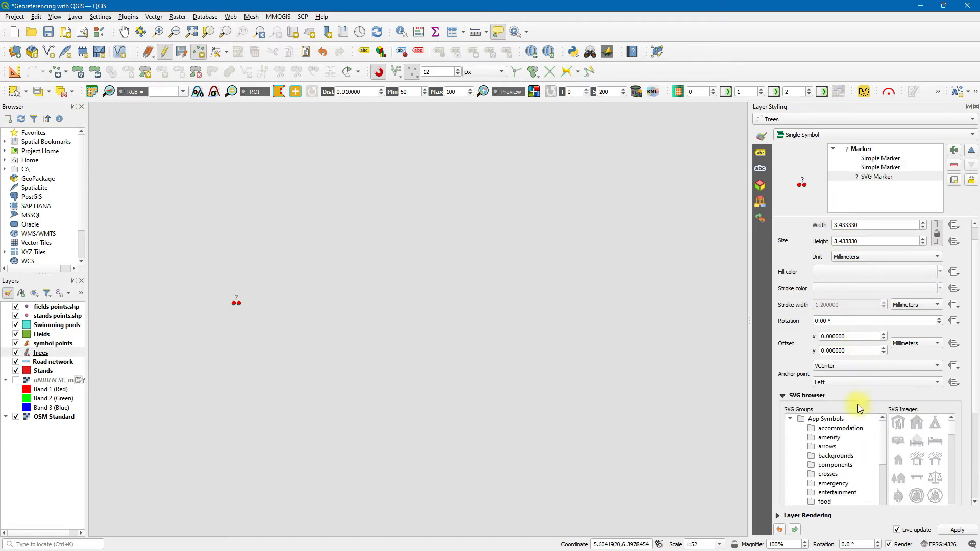
scroll(826, 390, "down", 2)
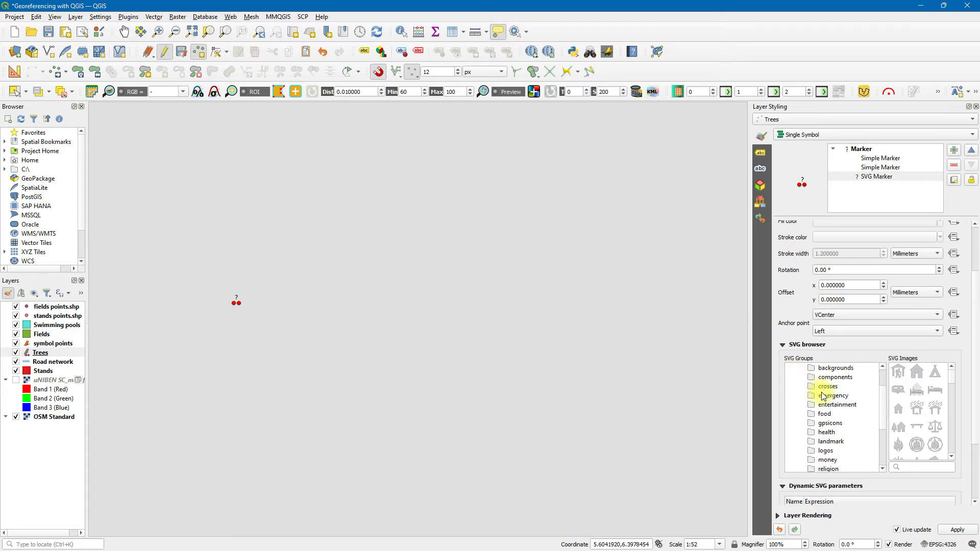
scroll(830, 391, "up", 2)
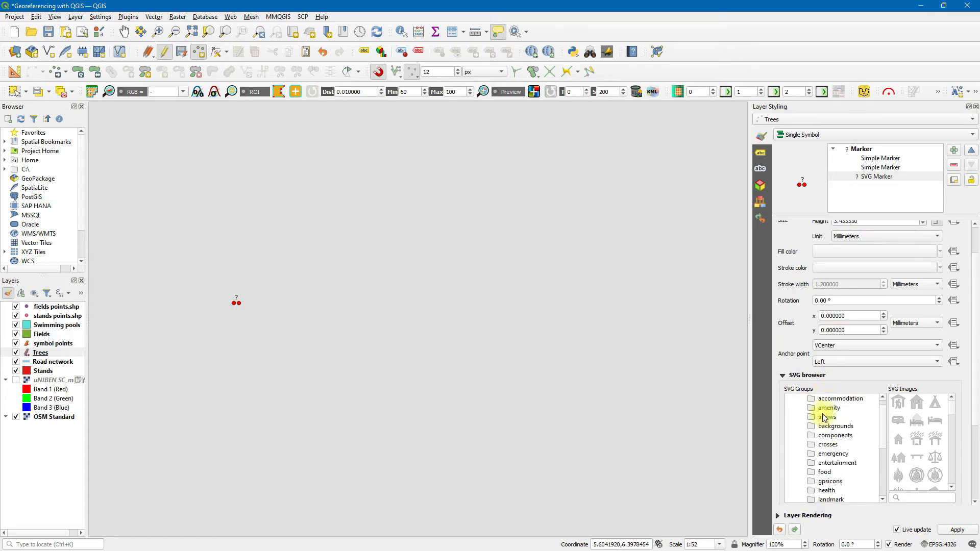
scroll(781, 337, "down", 2)
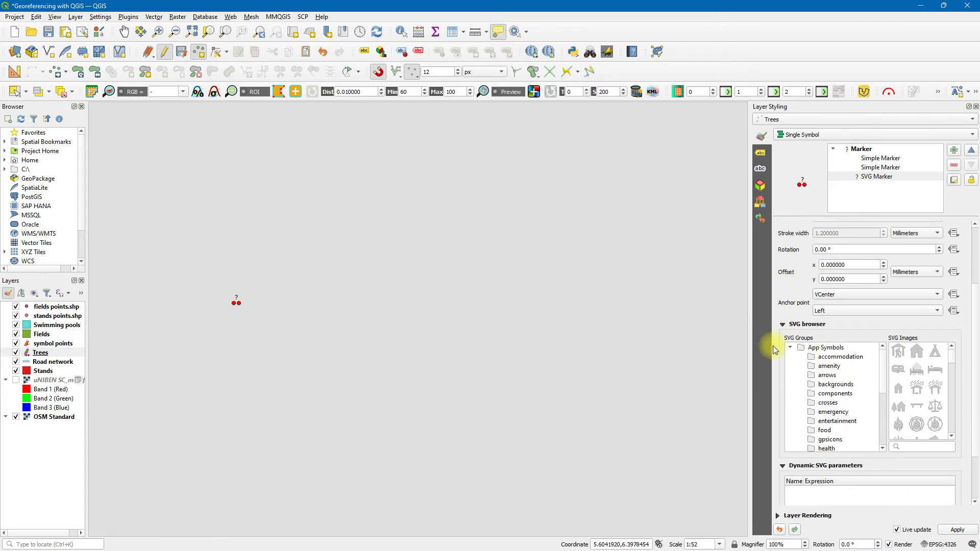
left_click(863, 357)
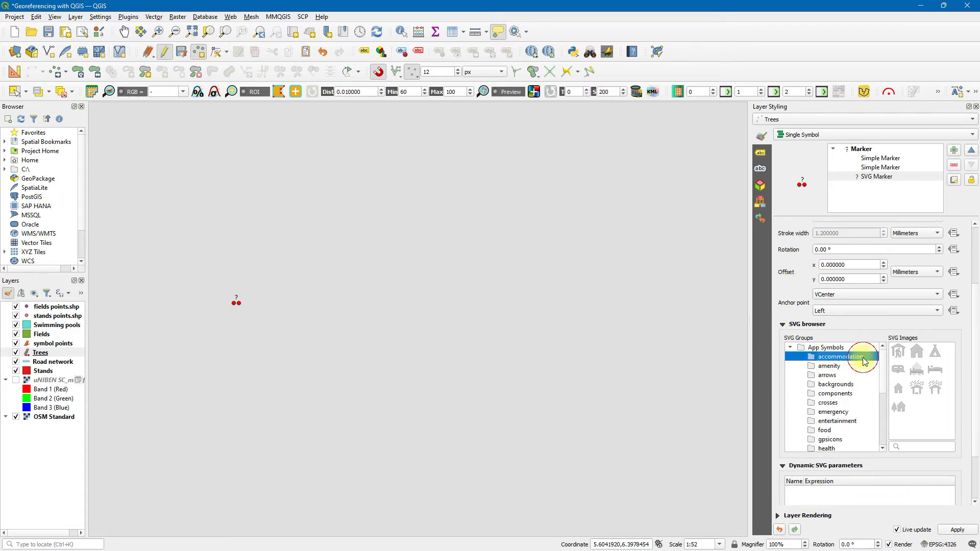
left_click(931, 367)
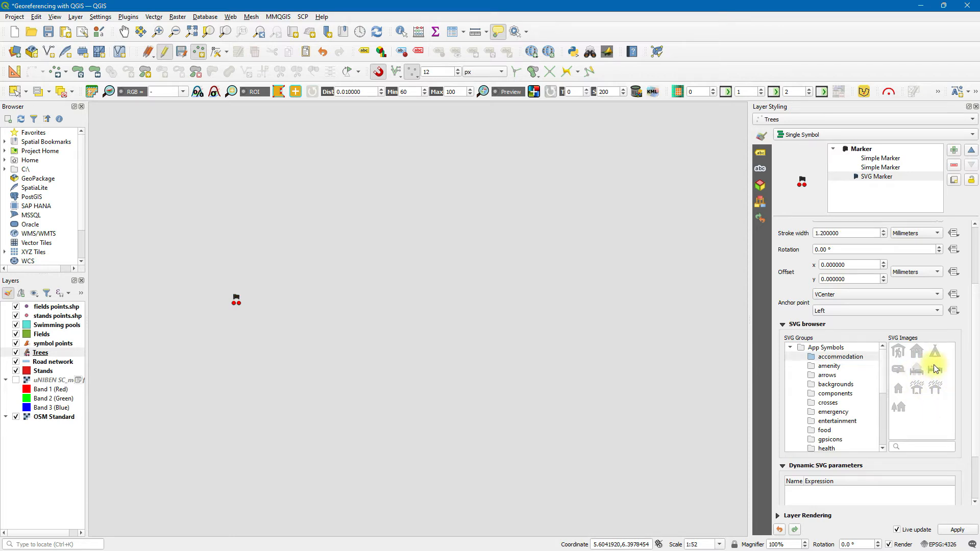
left_click(934, 354)
left_click(898, 385)
left_click(894, 391)
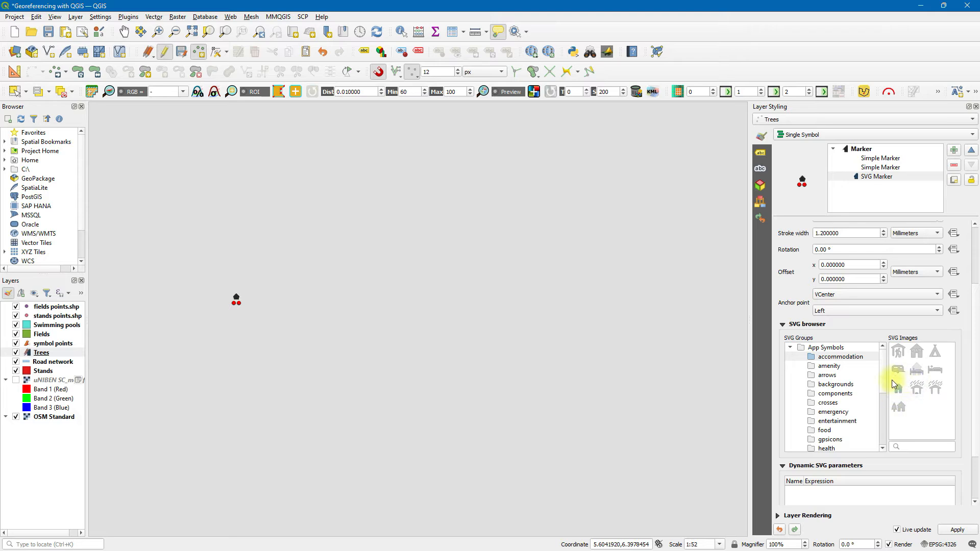
Look through the amenity, arrows, crosses, food and health SVG groups for alternative marker images.
left_click(827, 367)
scroll(918, 390, "down", 3)
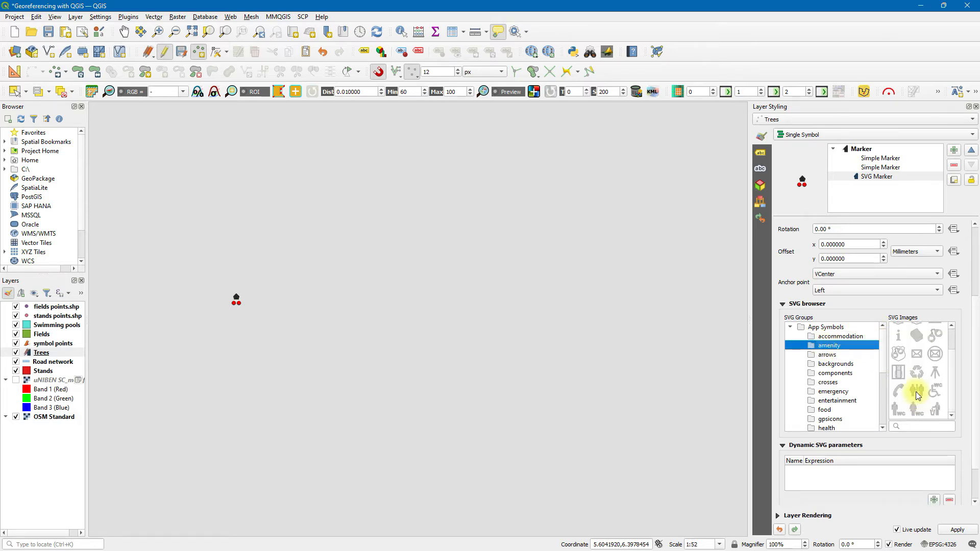
left_click(837, 363)
left_click(828, 355)
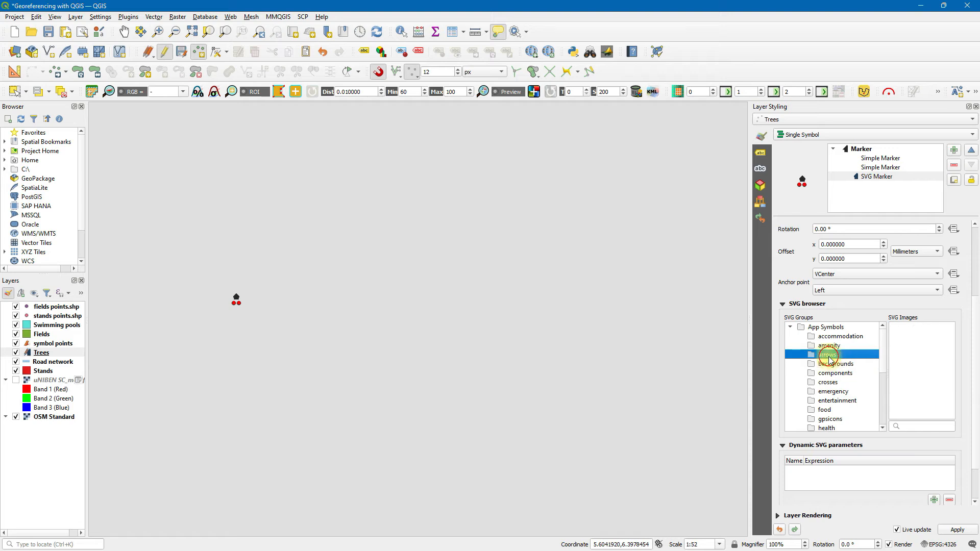
left_click(831, 384)
scroll(831, 385, "down", 1)
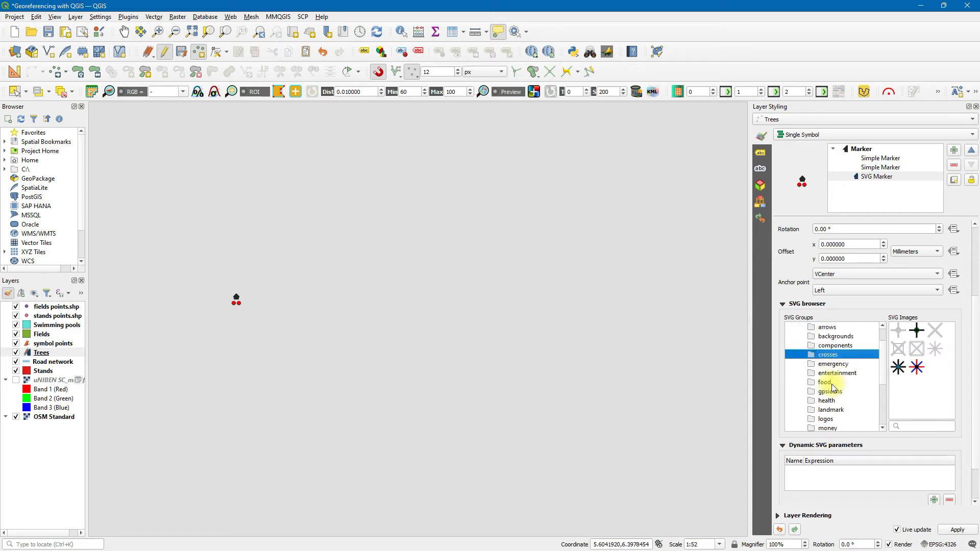
left_click(827, 382)
left_click(832, 401)
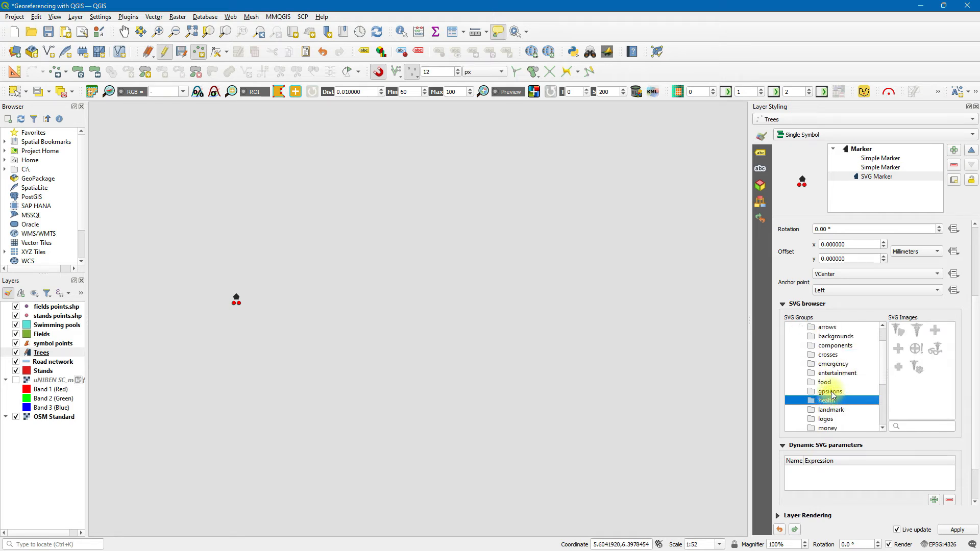
Try the car and fuel pump images from the gpsicons SVG group, and settle on cross.svg for the marker.
left_click(834, 392)
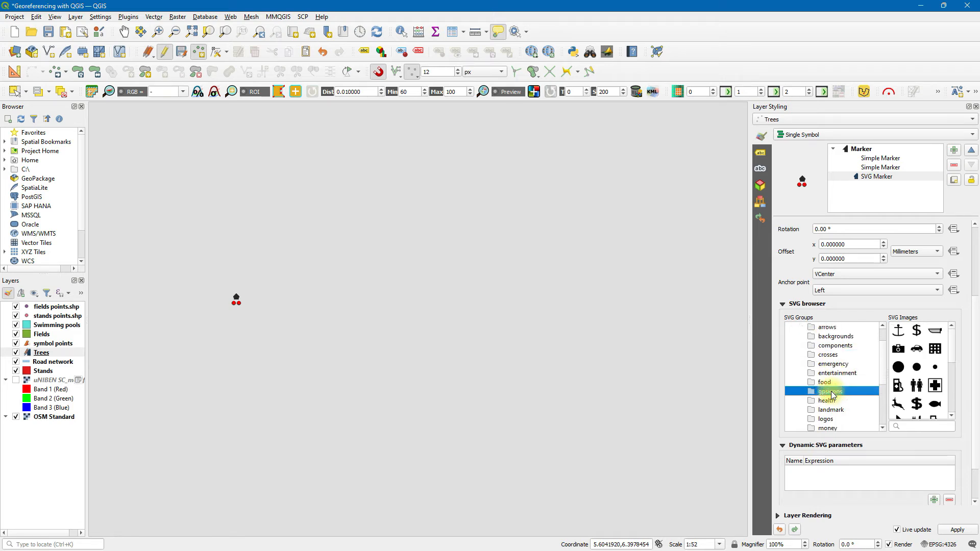
left_click(916, 348)
left_click(898, 385)
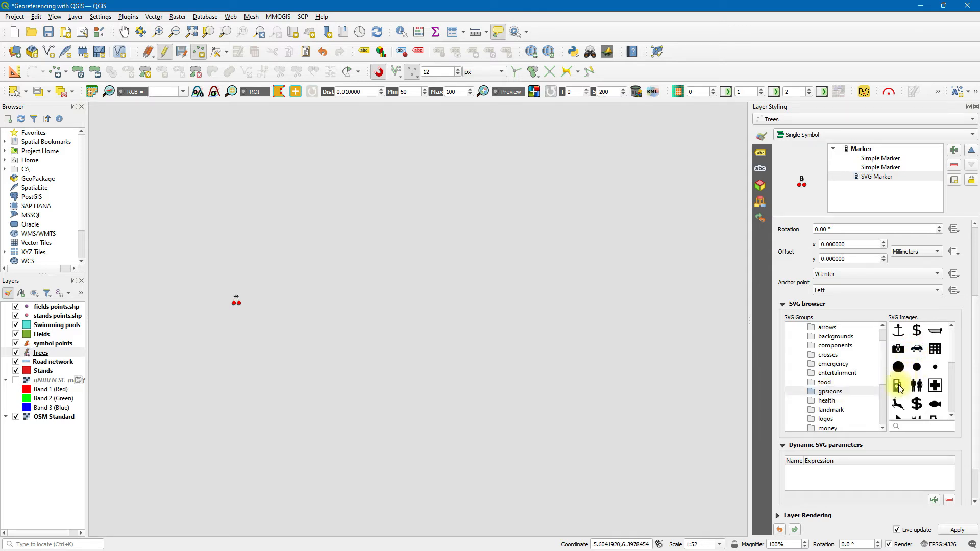
left_click(934, 387)
Examine the remaining gpsicons images and the transport, sport, services and shopping SVG groups.
scroll(921, 394, "down", 5)
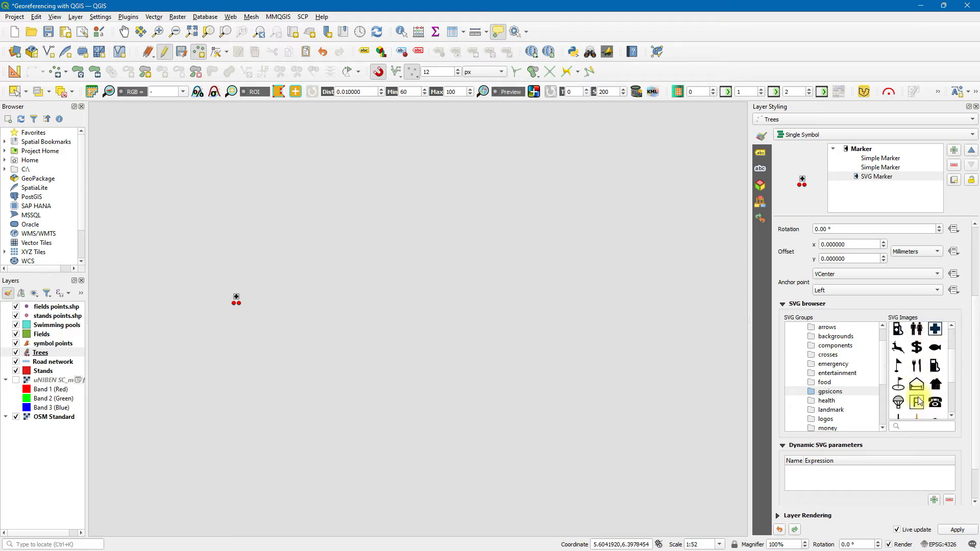
scroll(904, 391, "down", 5)
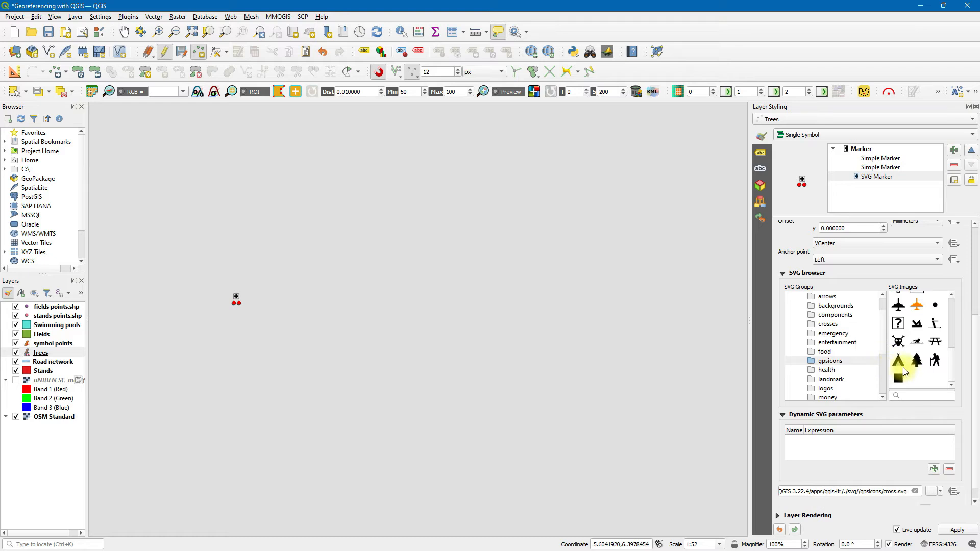
scroll(830, 375, "down", 4)
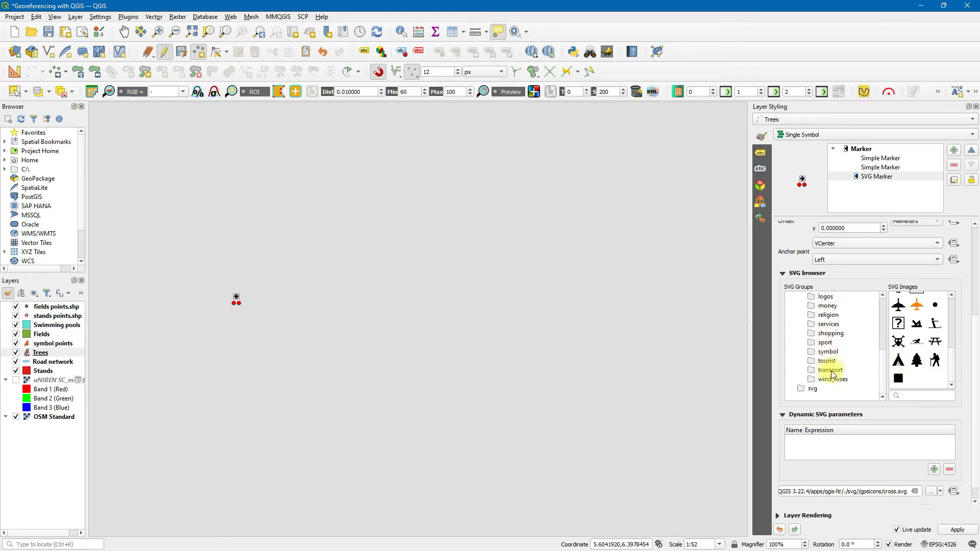
left_click(830, 371)
left_click(824, 343)
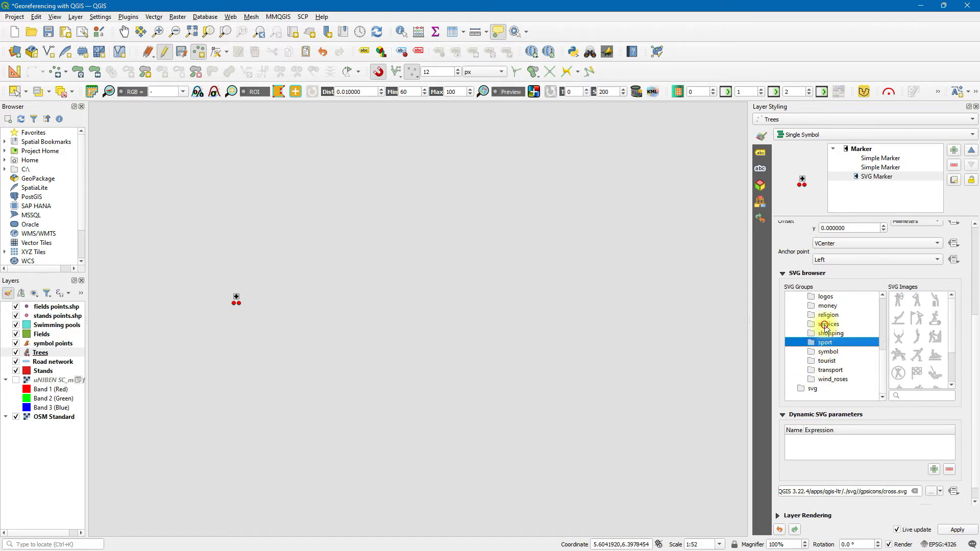
left_click(825, 326)
left_click(827, 341)
left_click(828, 335)
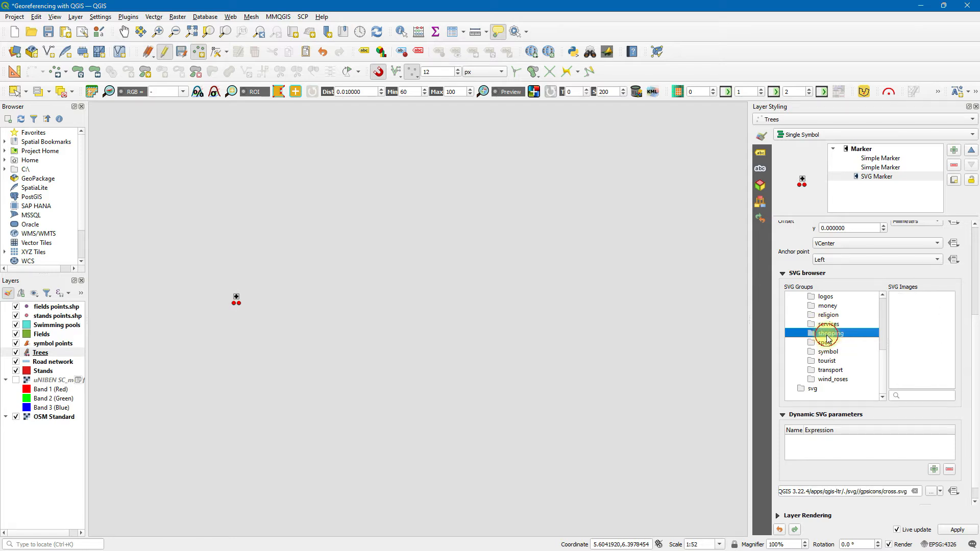
scroll(827, 339, "up", 3)
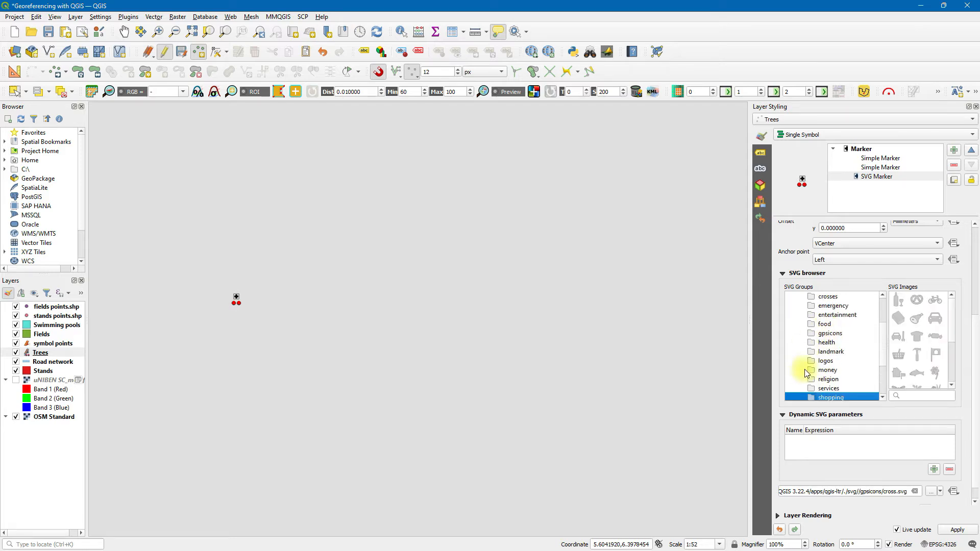
scroll(789, 261, "up", 3)
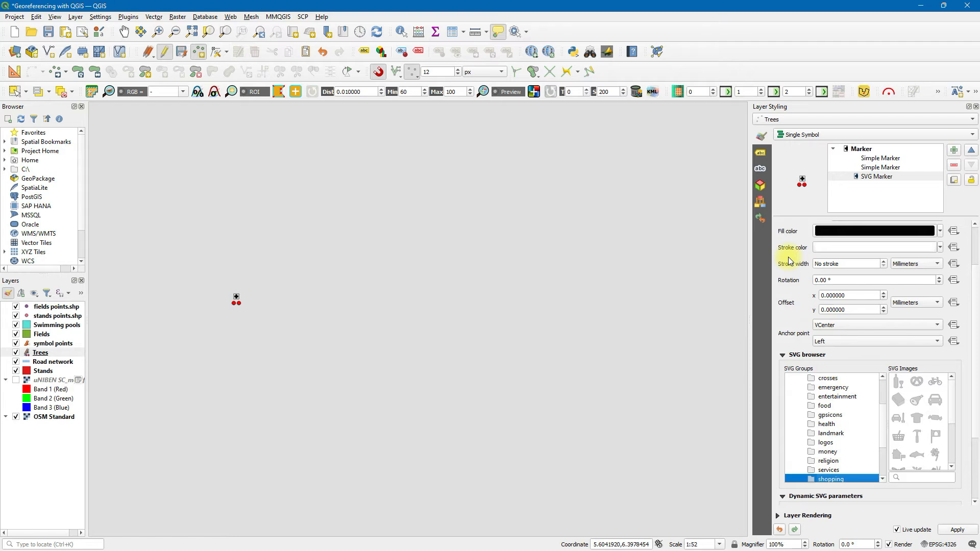
scroll(788, 258, "up", 3)
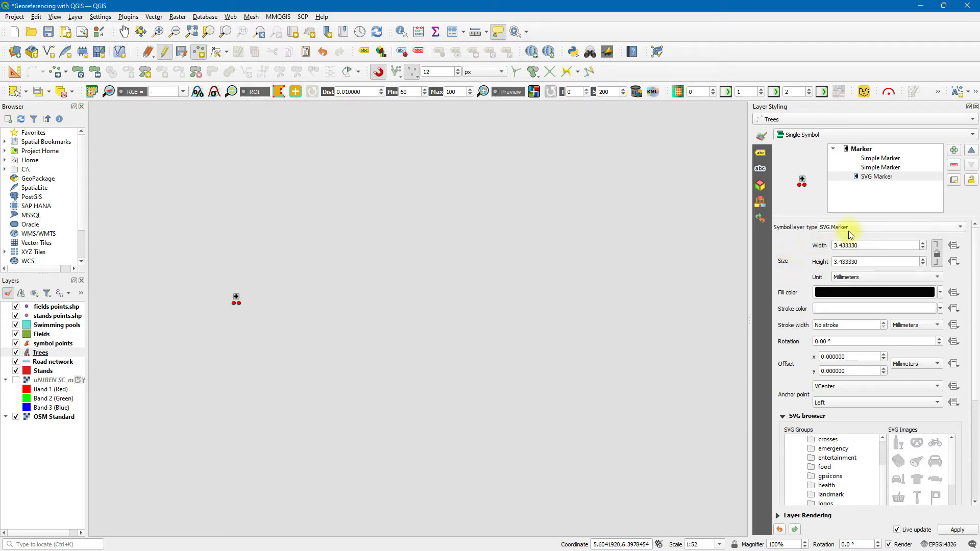
Open the Style Manager from the top-level Marker settings and switch to the browser to view the online QGIS styles.
left_click(862, 150)
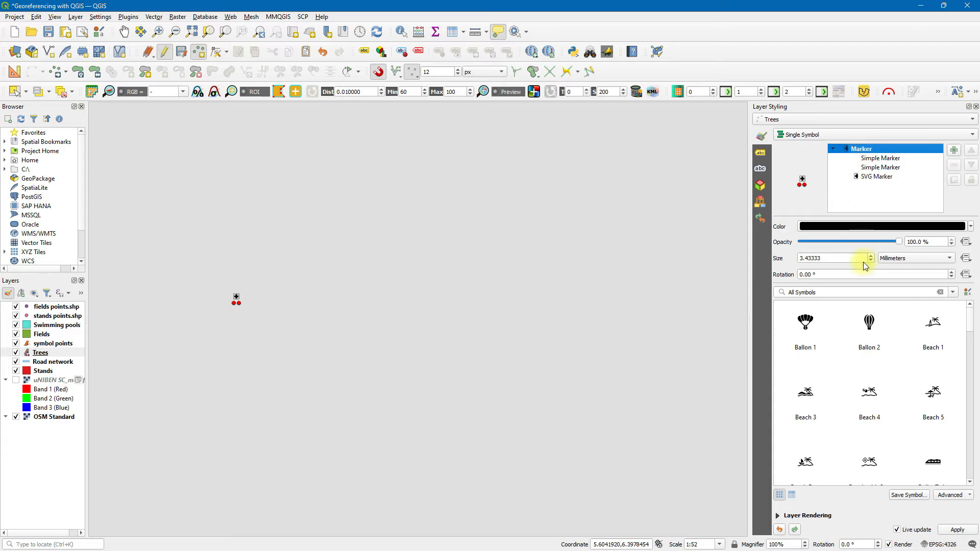
left_click(967, 294)
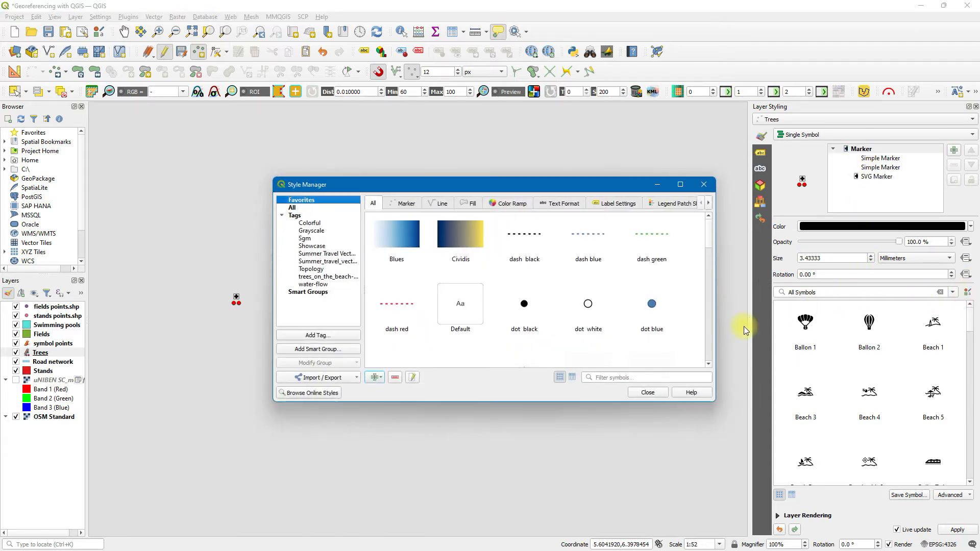
left_click(305, 394)
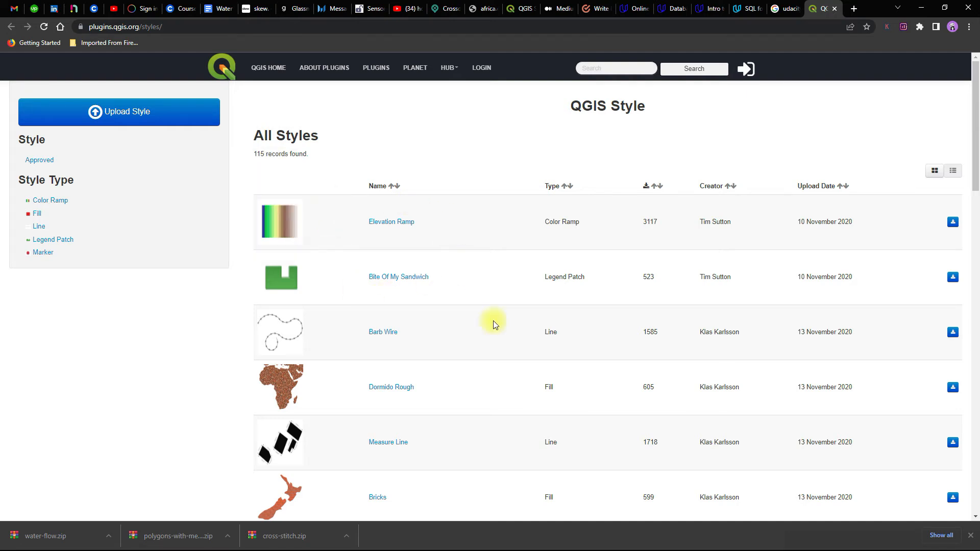
scroll(506, 320, "down", 1)
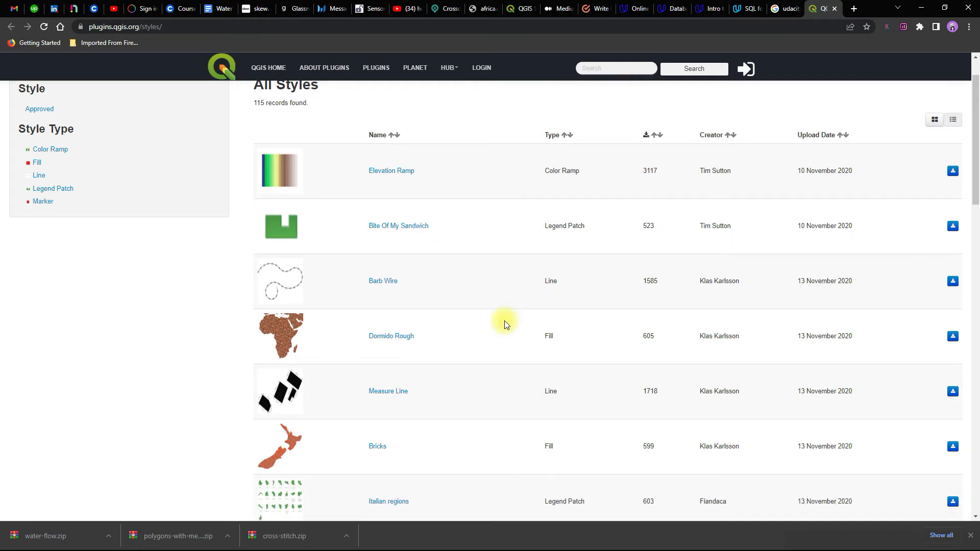
scroll(503, 324, "up", 1)
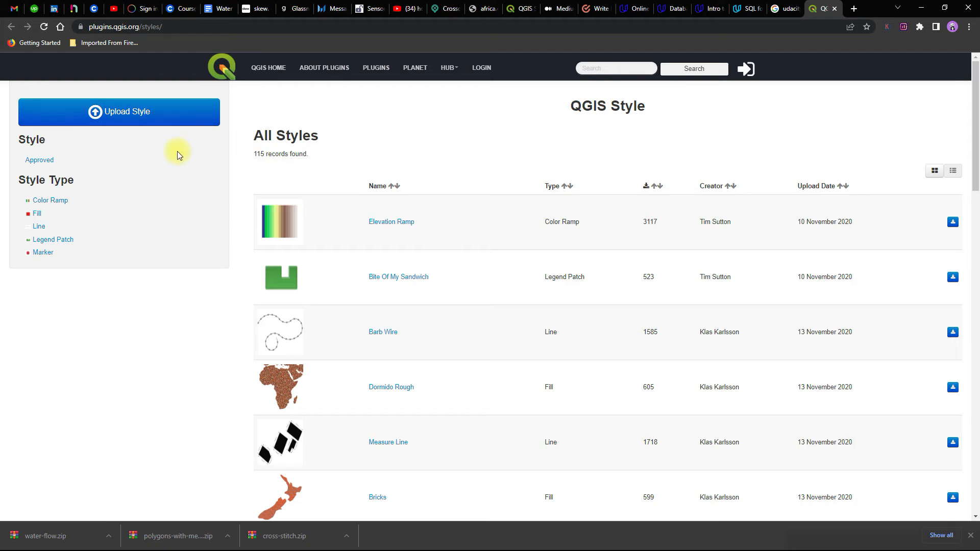
Examine the fill, line, colour ramp and legend patch styles on pages 1 and 2 of the online QGIS styles list.
mouse_move(269, 205)
scroll(442, 385, "down", 1)
scroll(443, 384, "down", 7)
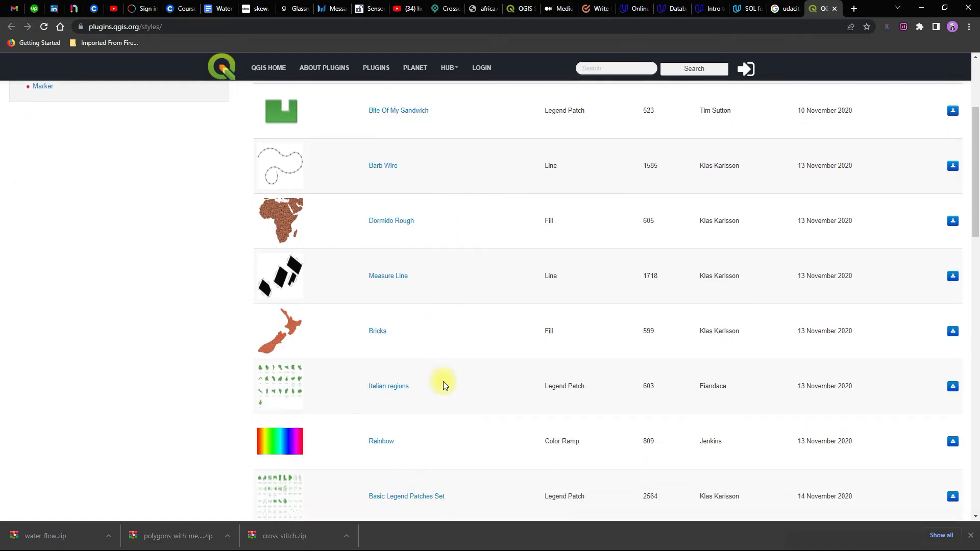
scroll(443, 384, "down", 1)
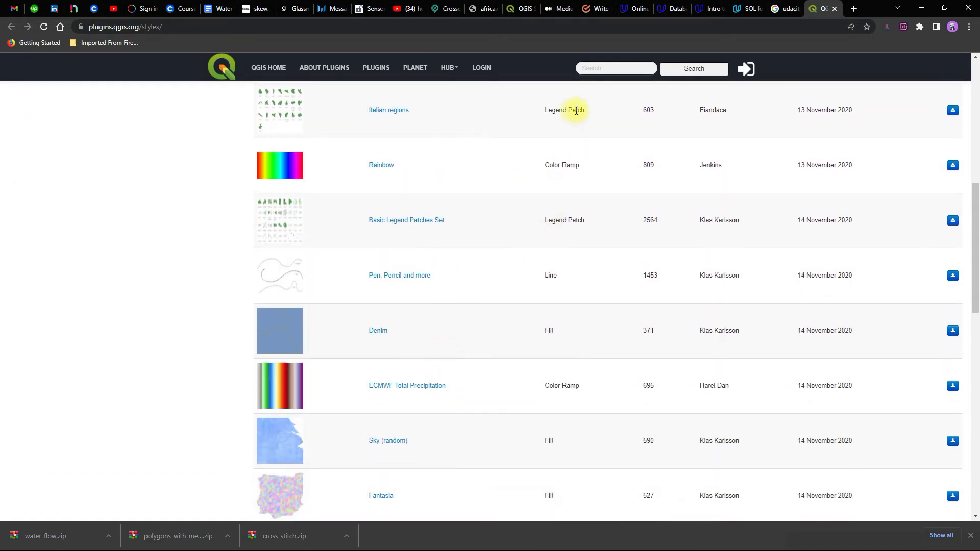
scroll(439, 286, "down", 6)
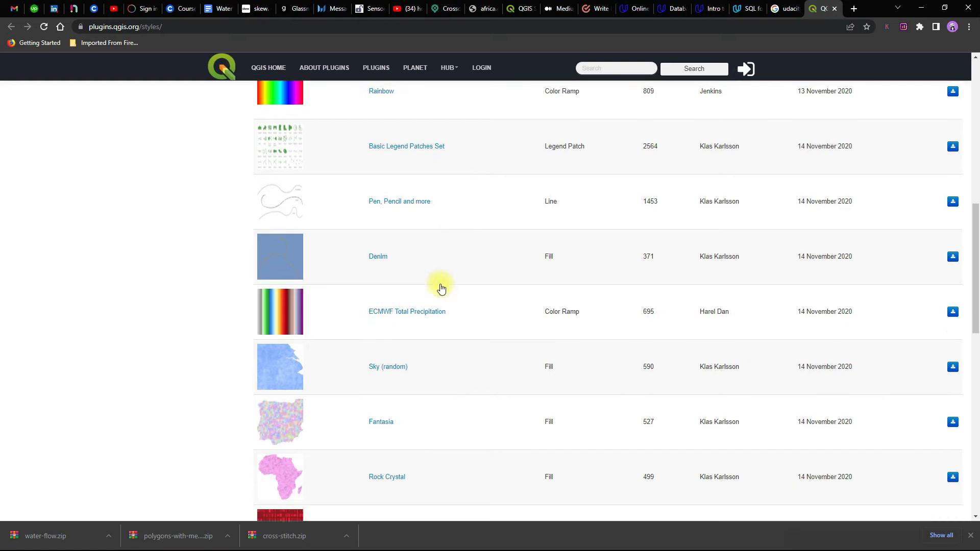
scroll(442, 290, "down", 3)
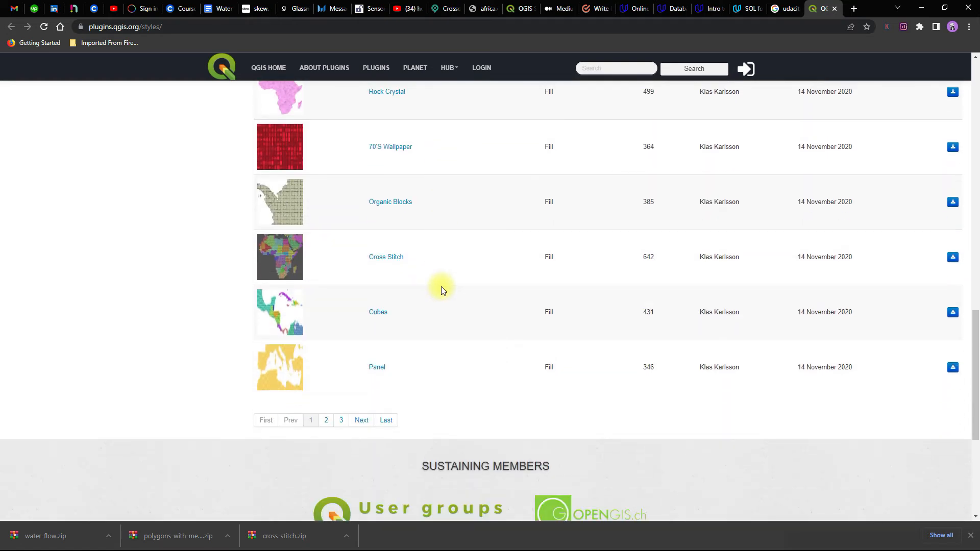
left_click(327, 425)
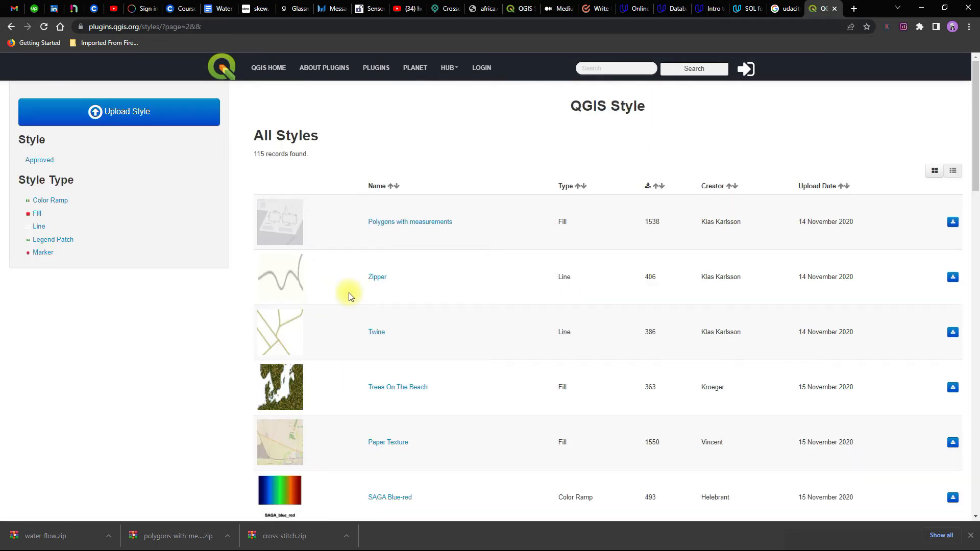
scroll(350, 296, "down", 4)
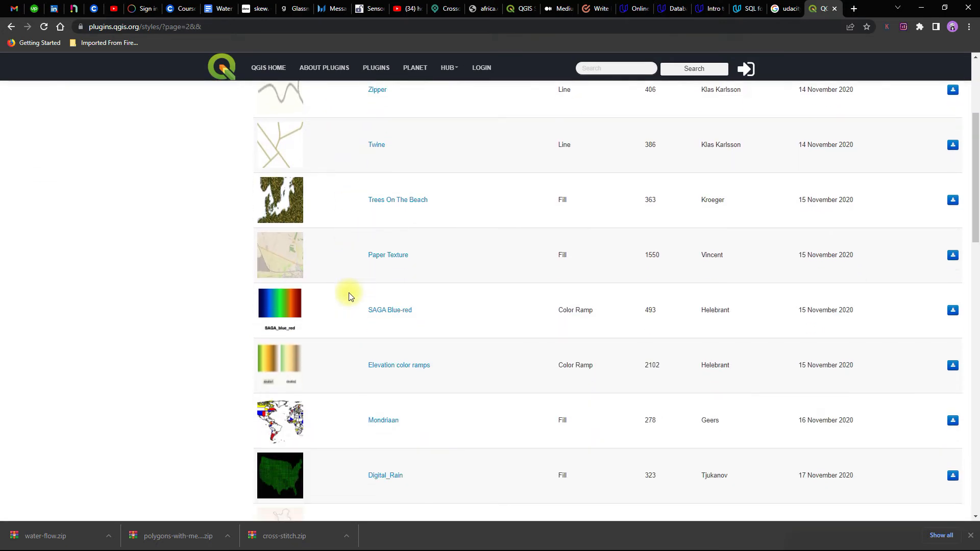
scroll(349, 296, "down", 1)
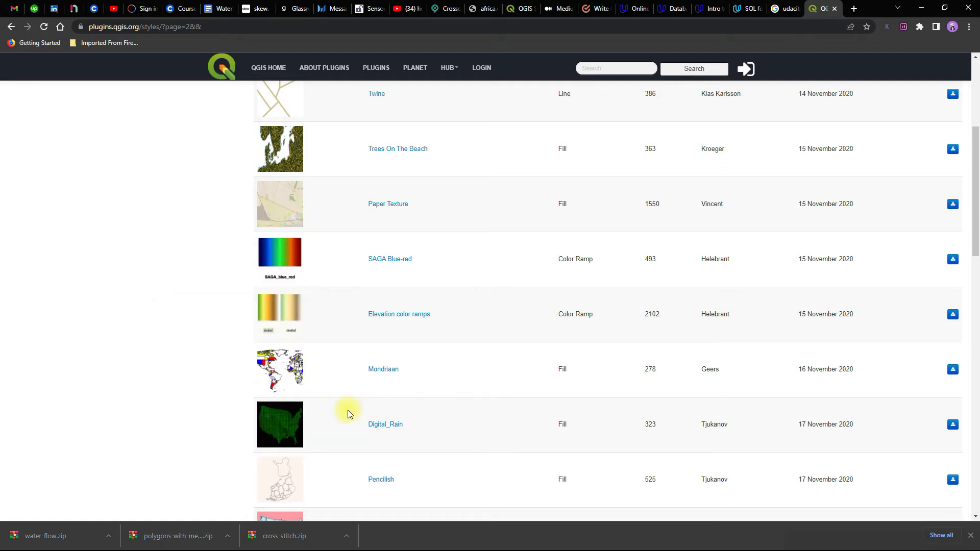
scroll(349, 414, "down", 7)
scroll(342, 421, "down", 6)
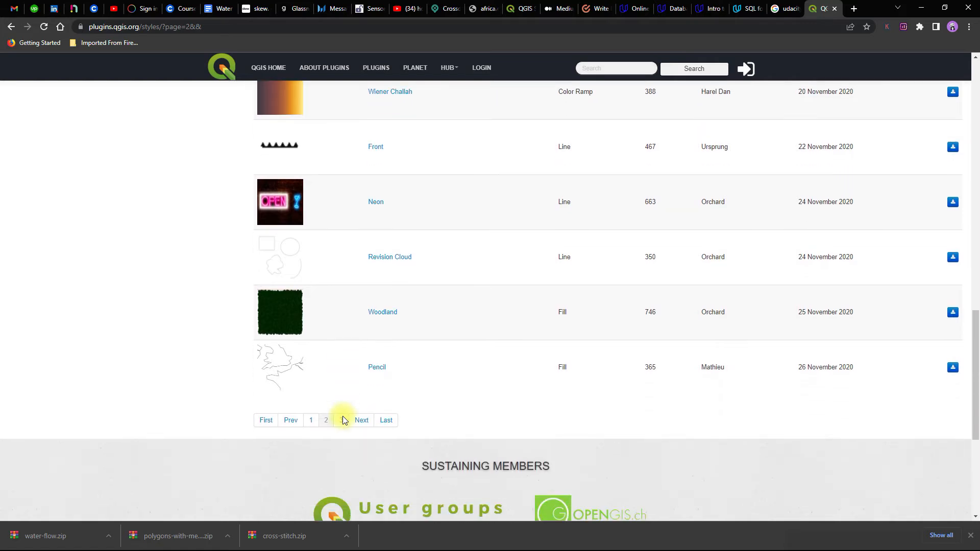
Examine the styles on pages 3 and 4 of the online list, including the Summer Travel Vectors marker set.
left_click(340, 421)
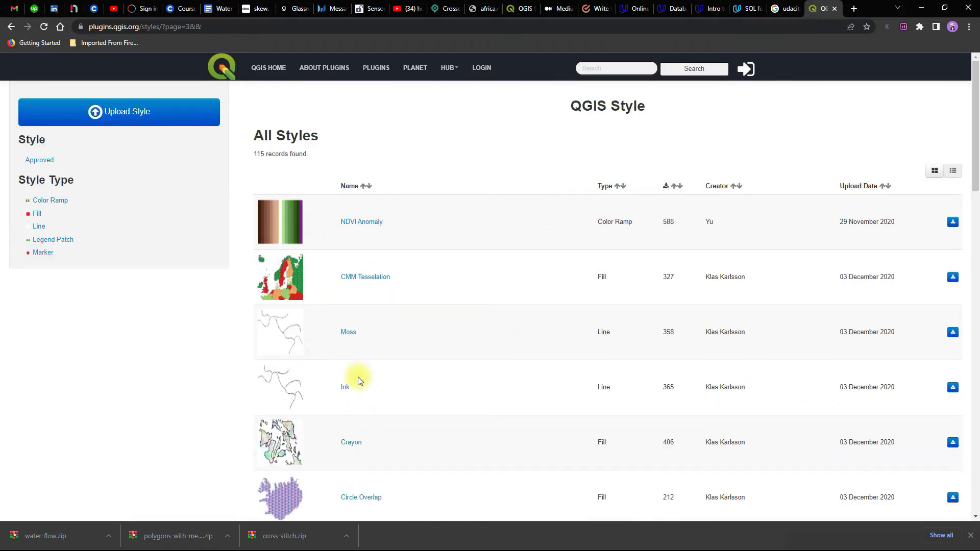
scroll(349, 384, "down", 4)
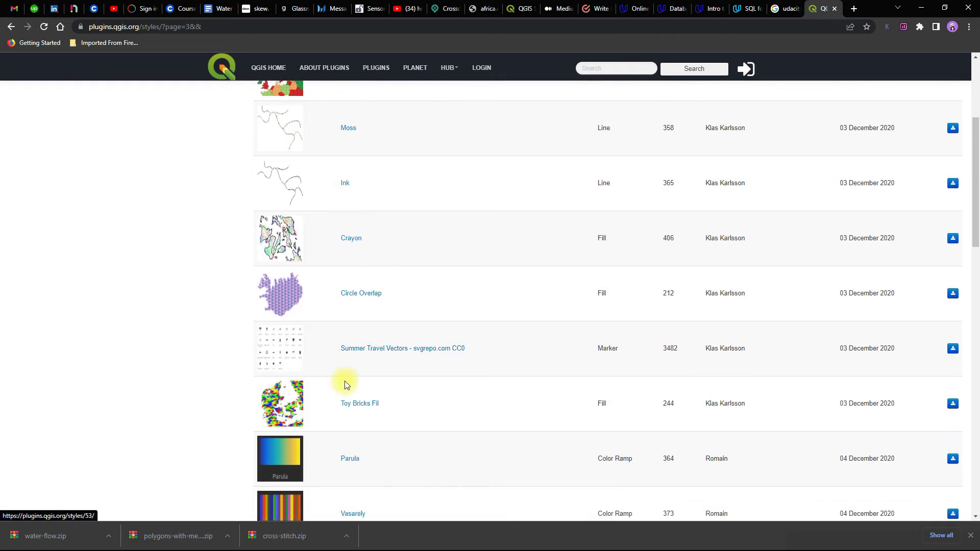
mouse_move(301, 347)
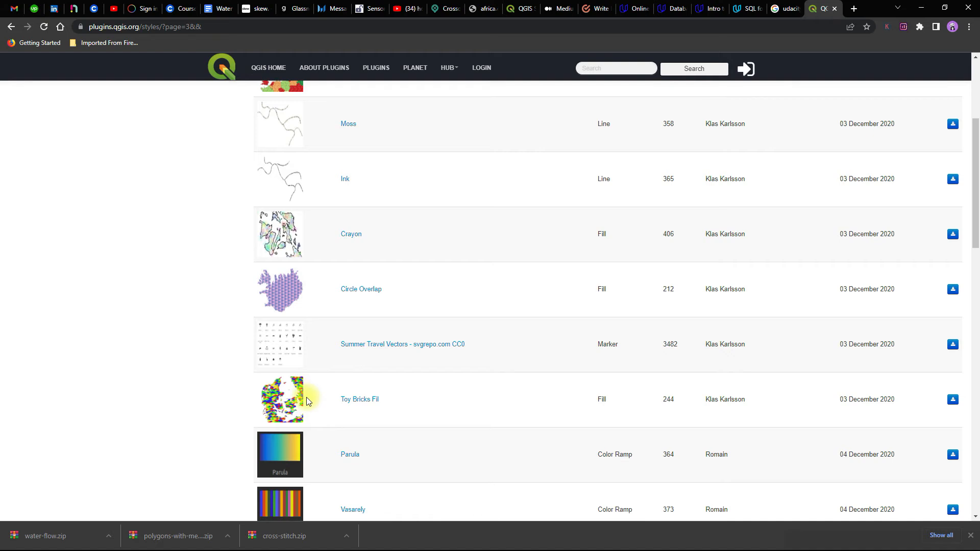
scroll(307, 401, "down", 2)
scroll(307, 398, "down", 3)
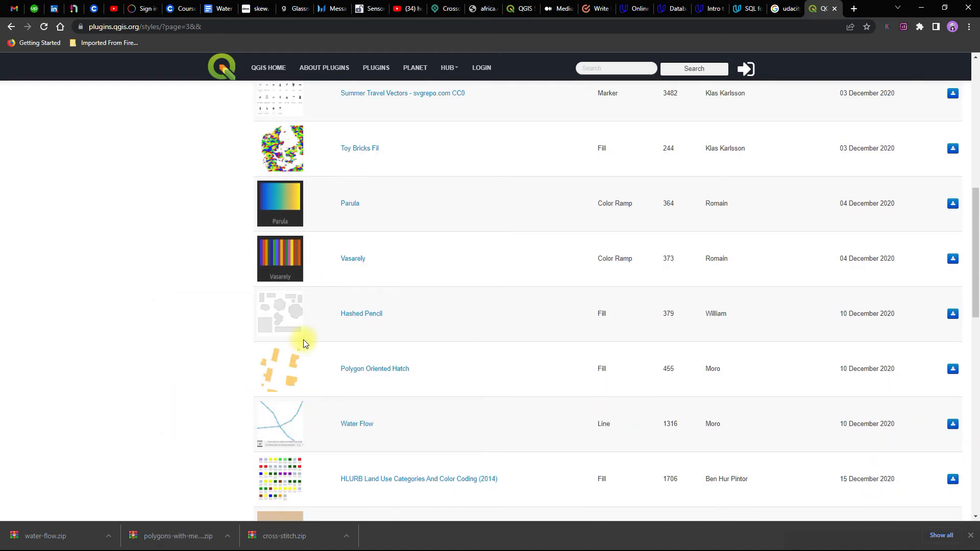
scroll(306, 377, "down", 3)
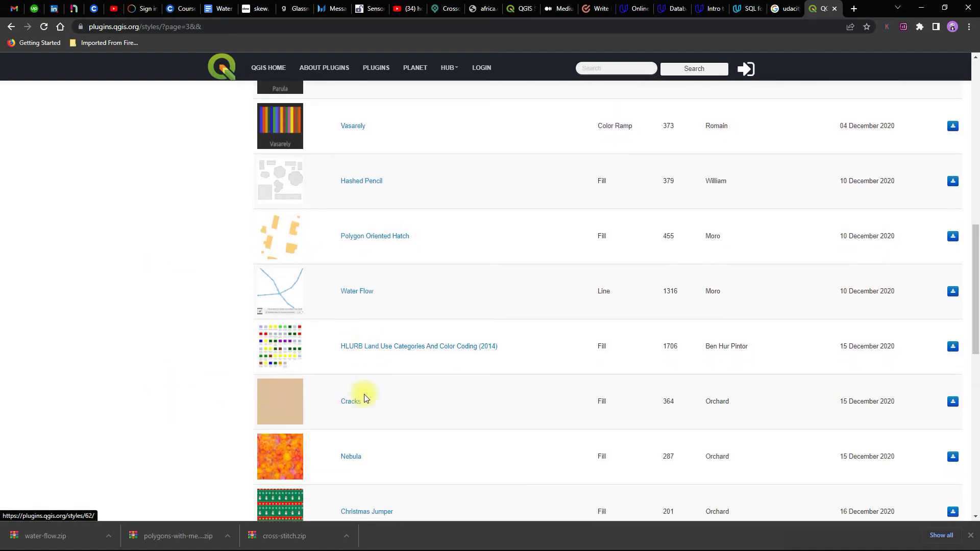
scroll(288, 408, "down", 6)
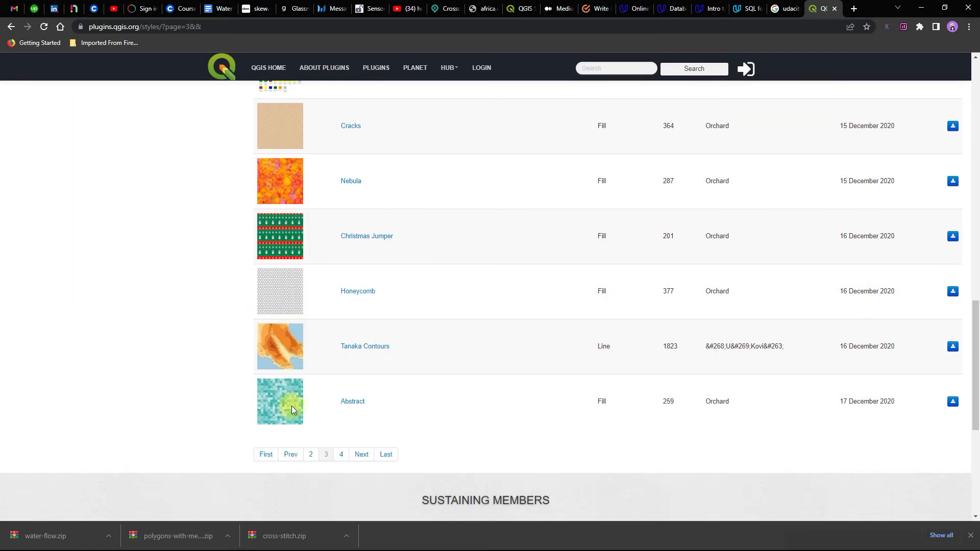
left_click(341, 411)
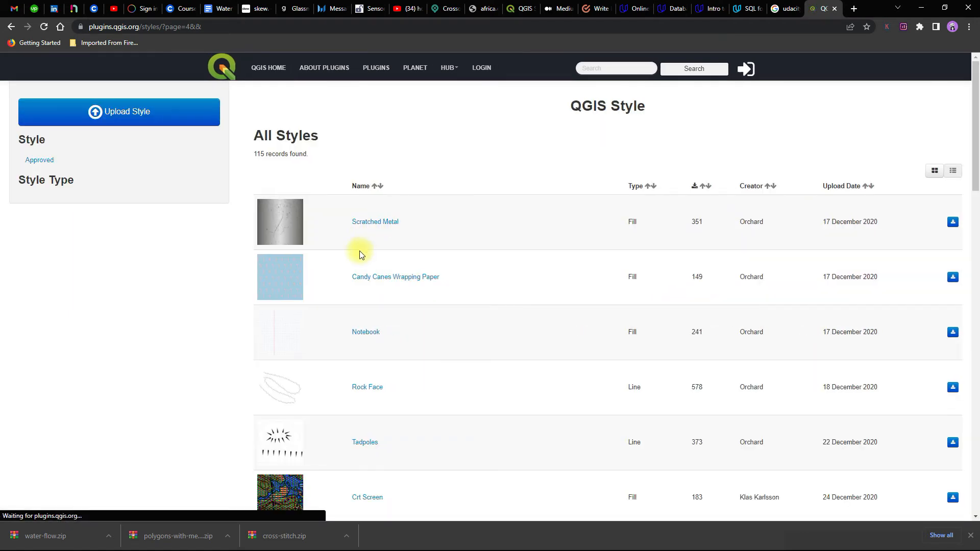
scroll(325, 319, "down", 4)
scroll(325, 321, "down", 5)
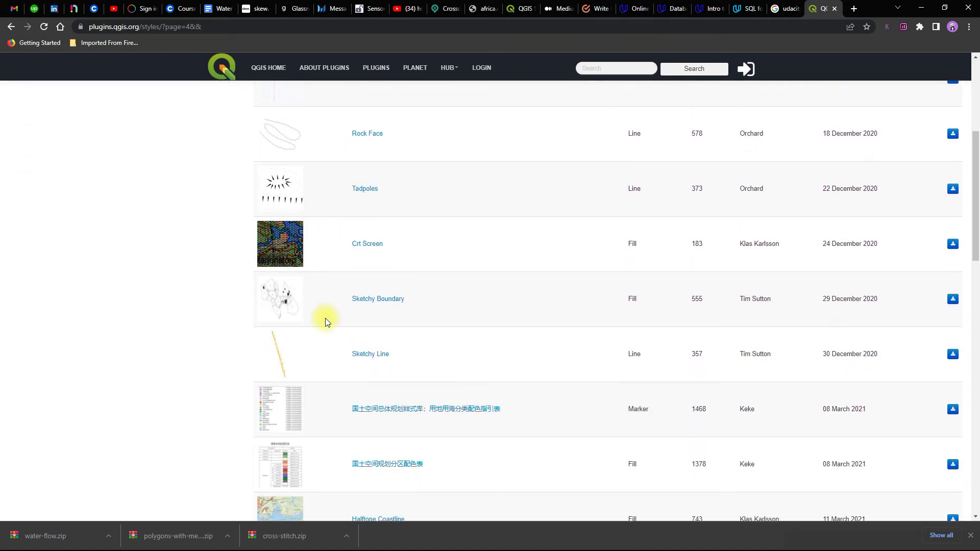
scroll(325, 322, "down", 3)
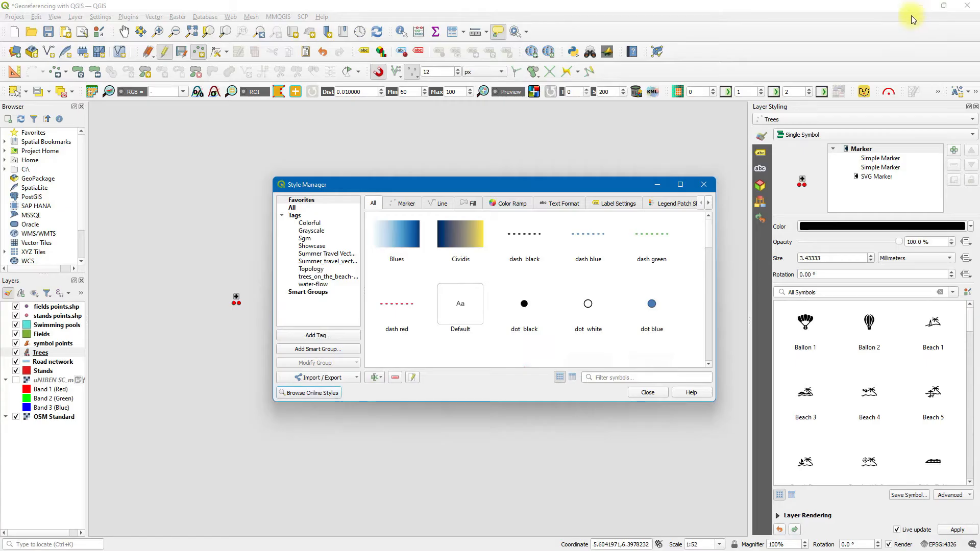
Return to QGIS and start importing items from a file in the Style Manager.
left_click(919, 10)
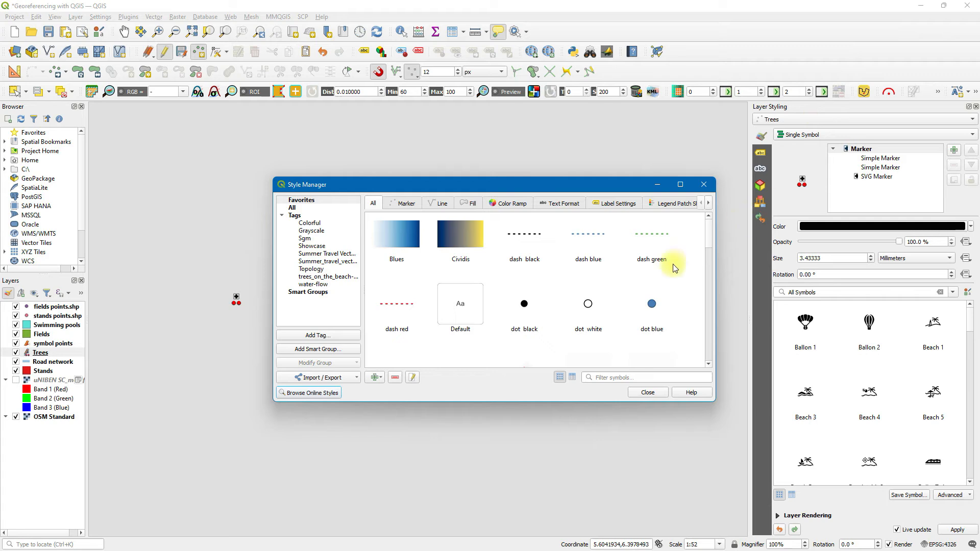
left_click(318, 380)
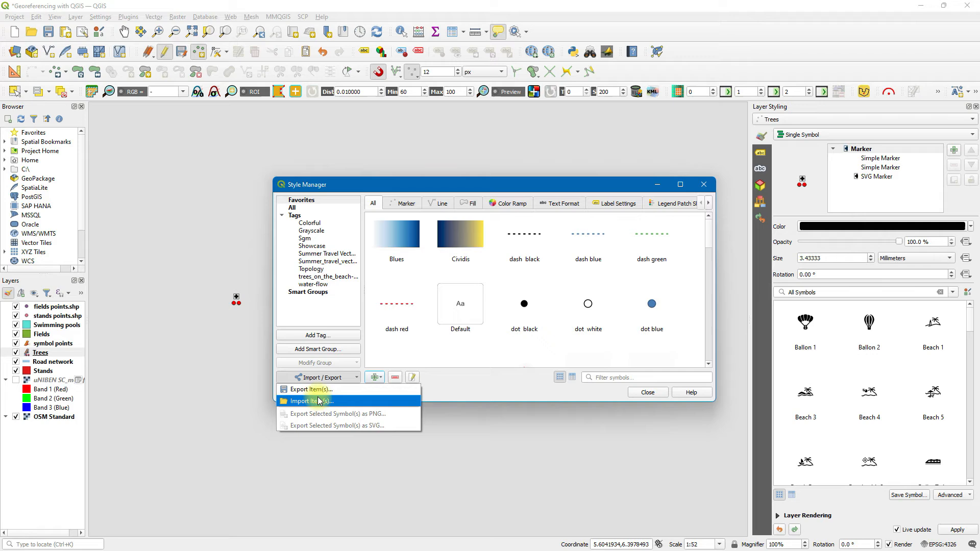
left_click(320, 402)
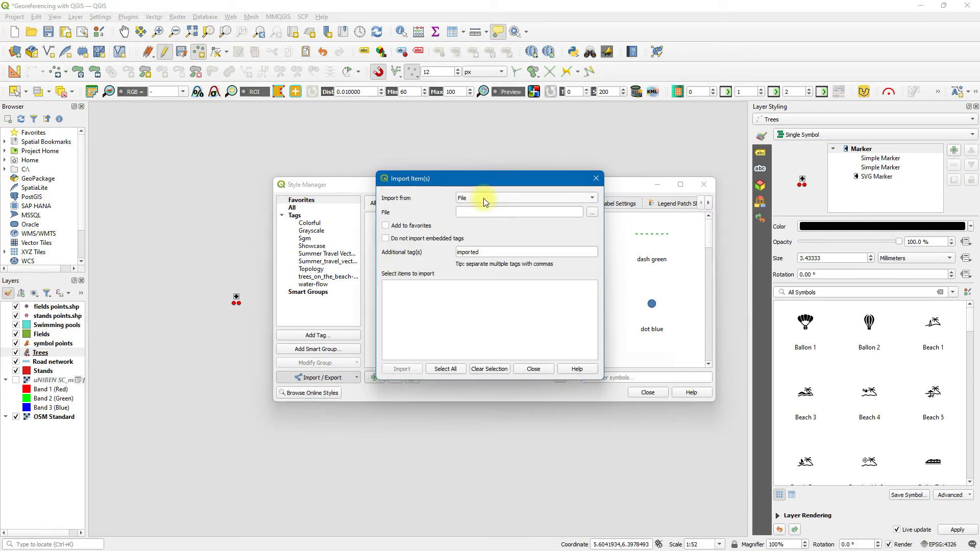
left_click(594, 213)
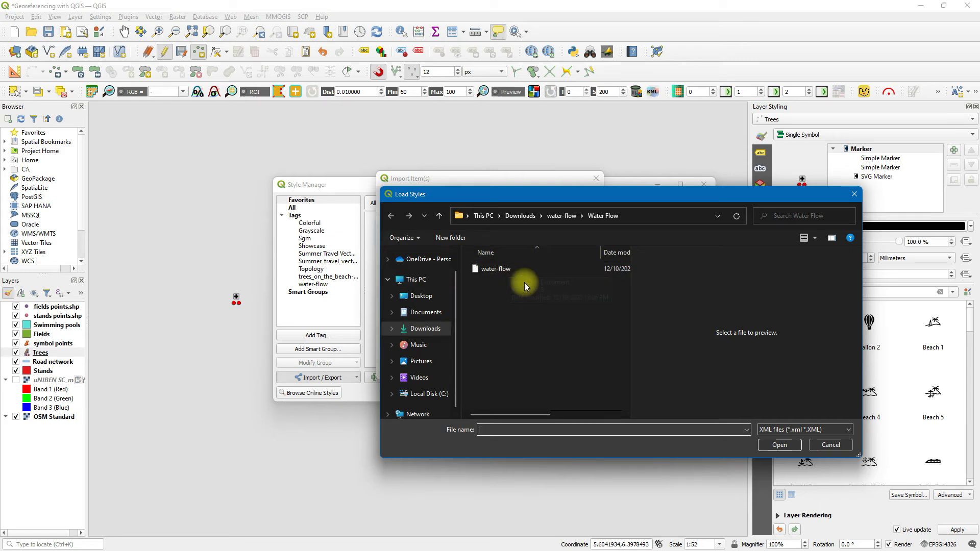
left_click(424, 329)
scroll(494, 317, "down", 3)
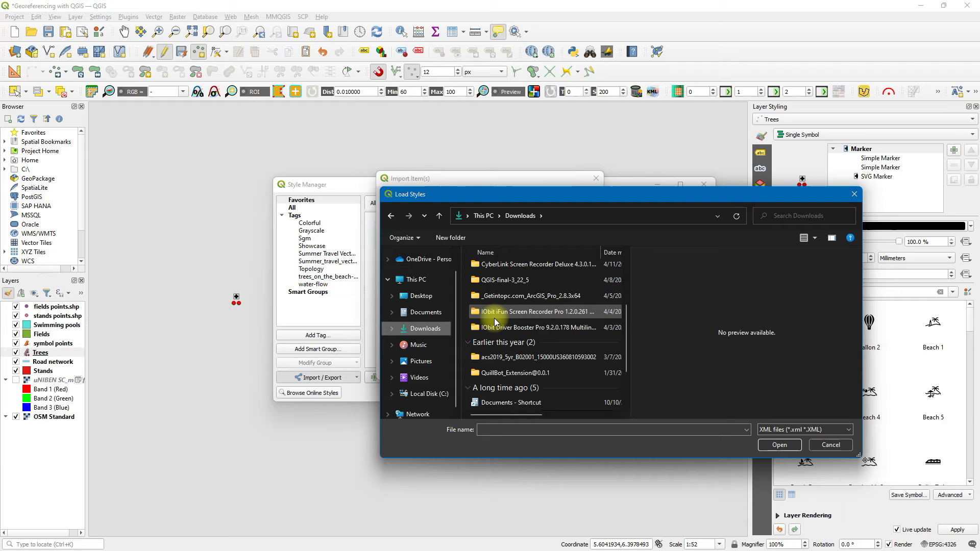
scroll(494, 318, "up", 3)
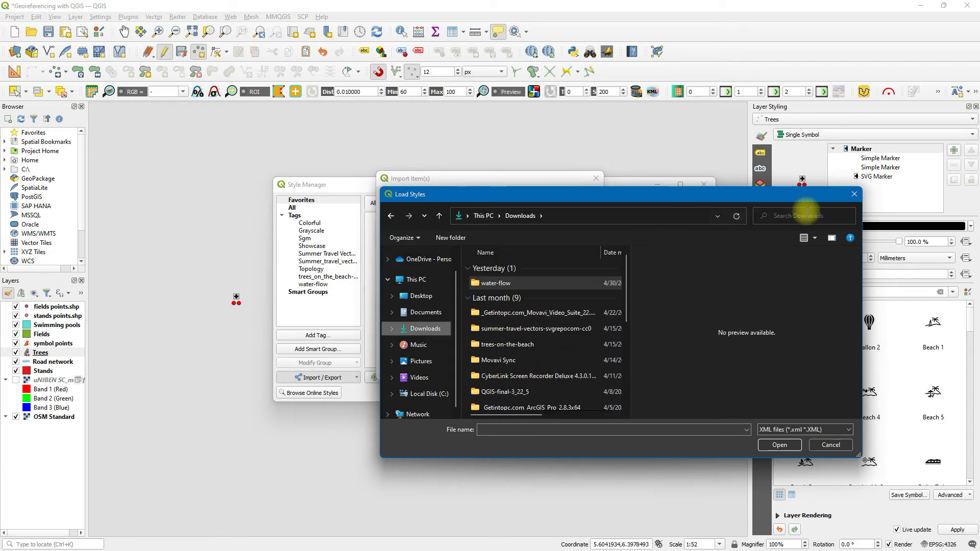
left_click(851, 196)
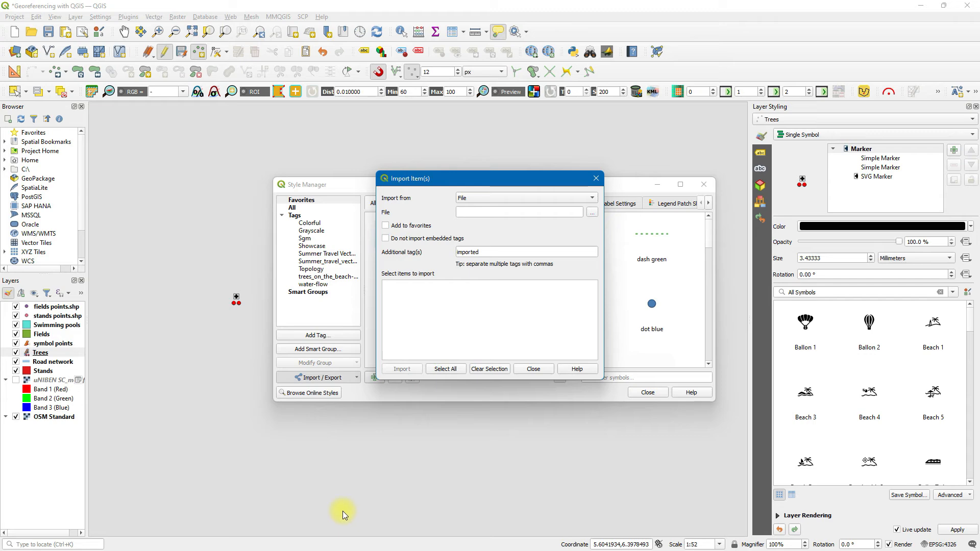
Switch to File Explorer and extract the polygons-with-measurements archive in Downloads into a folder of the same name.
key("super")
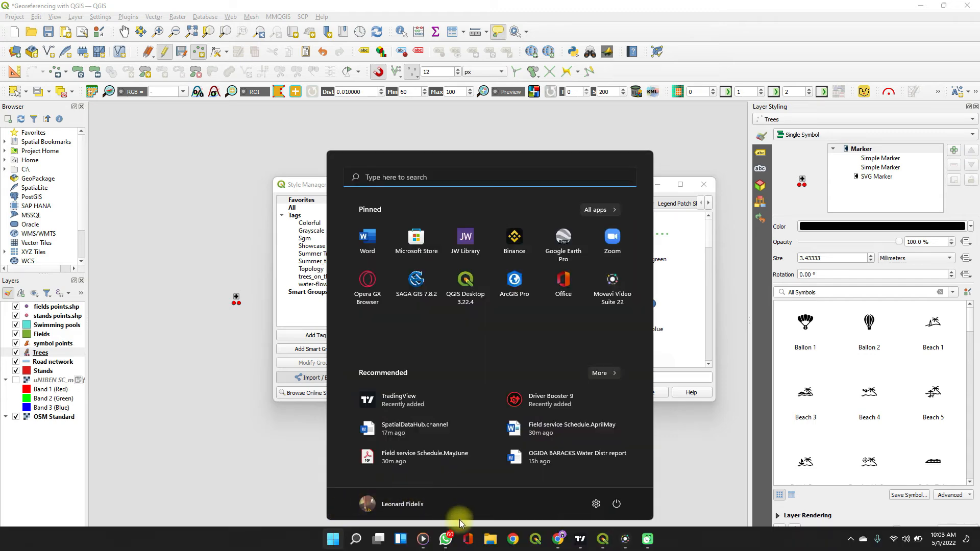
left_click(489, 539)
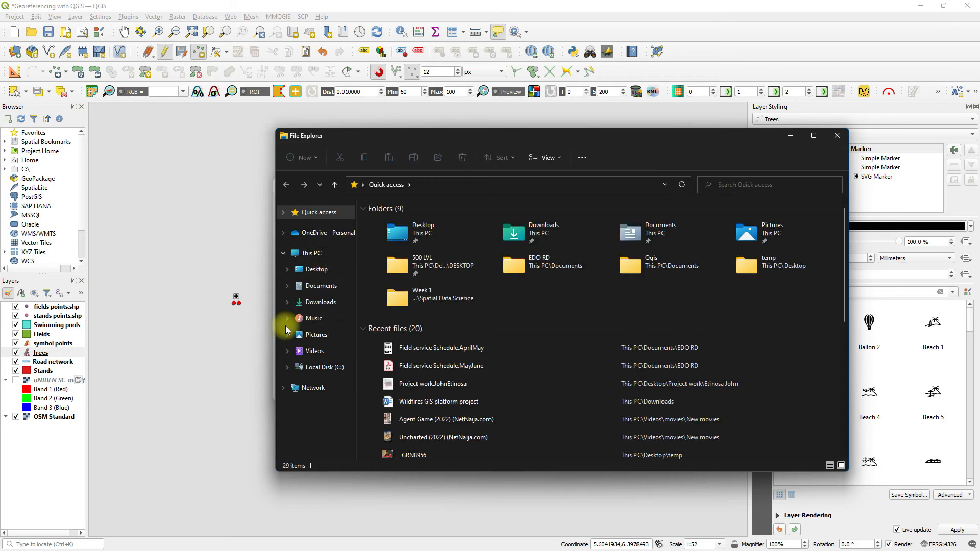
left_click(313, 305)
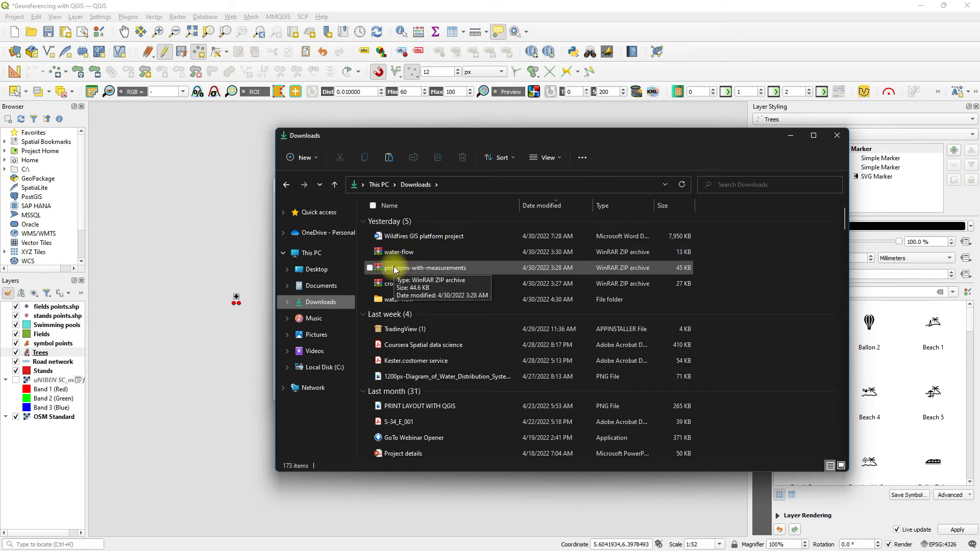
left_click(394, 270)
right_click(402, 271)
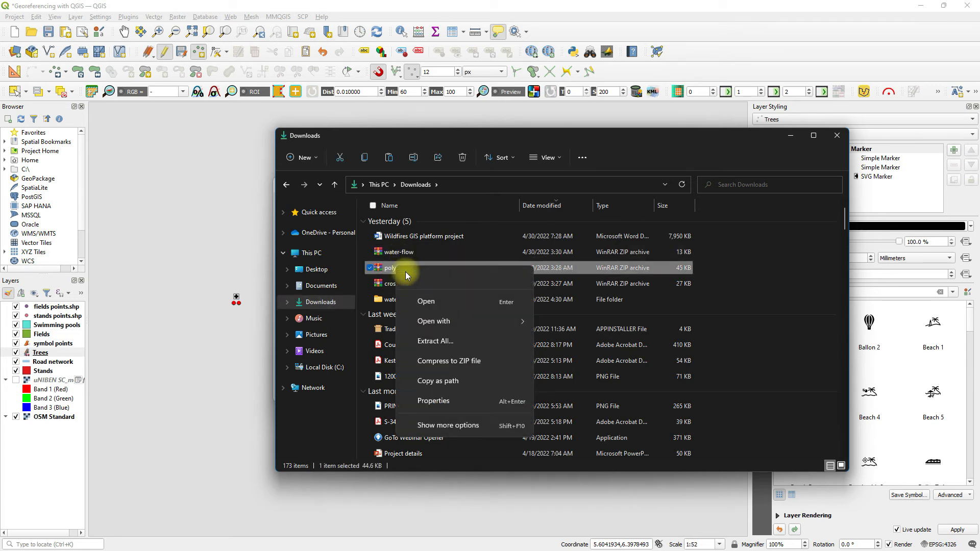
left_click(445, 402)
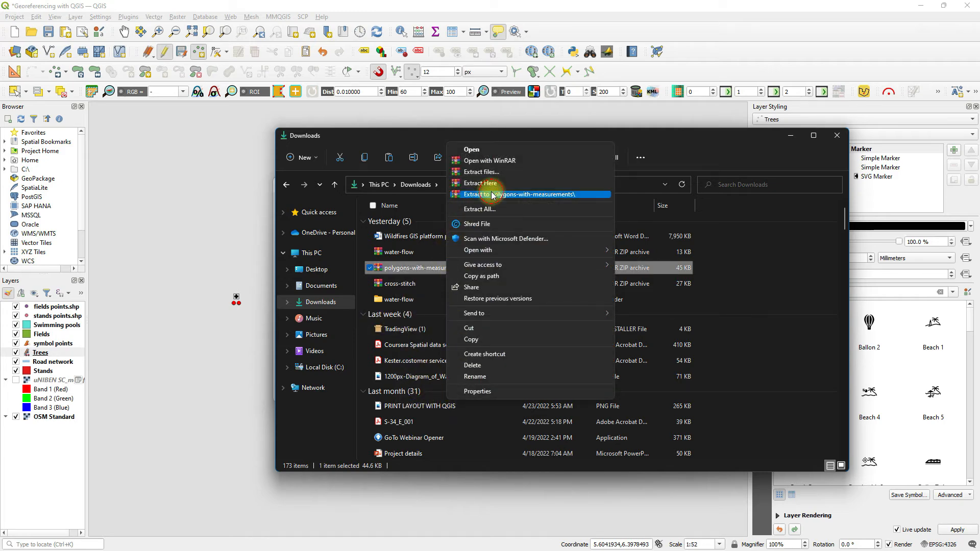
left_click(493, 194)
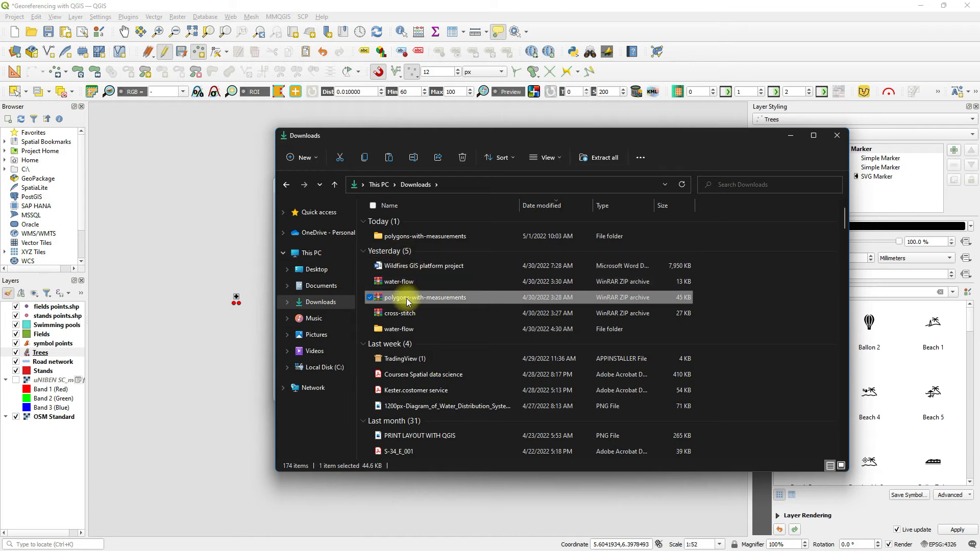
Extract the cross-stitch archive in Downloads into its own cross-stitch folder, and close File Explorer.
left_click(406, 313)
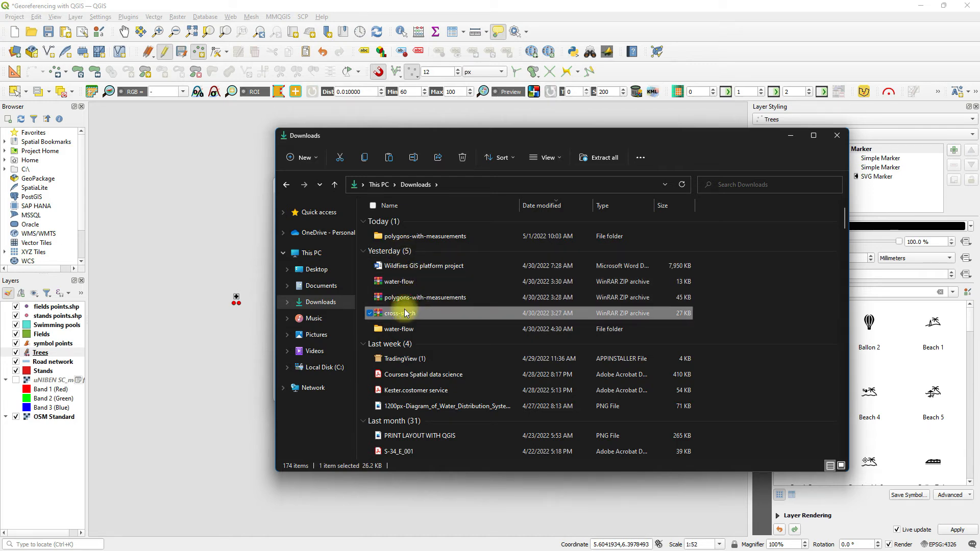
right_click(405, 313)
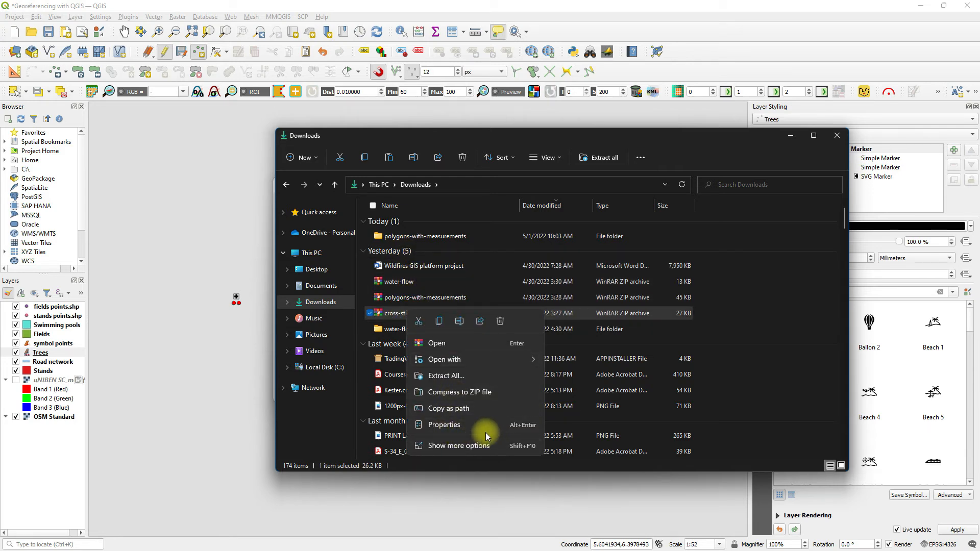
left_click(481, 447)
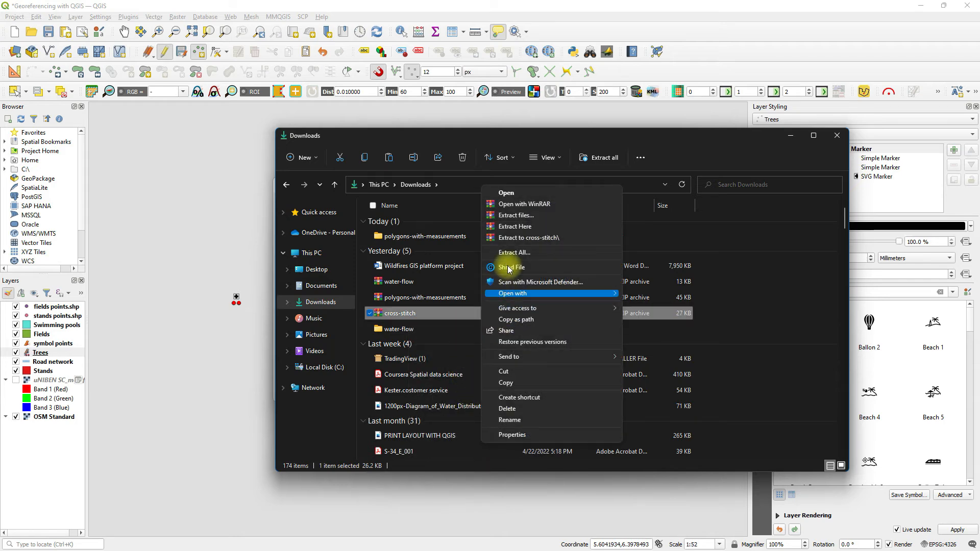
left_click(517, 239)
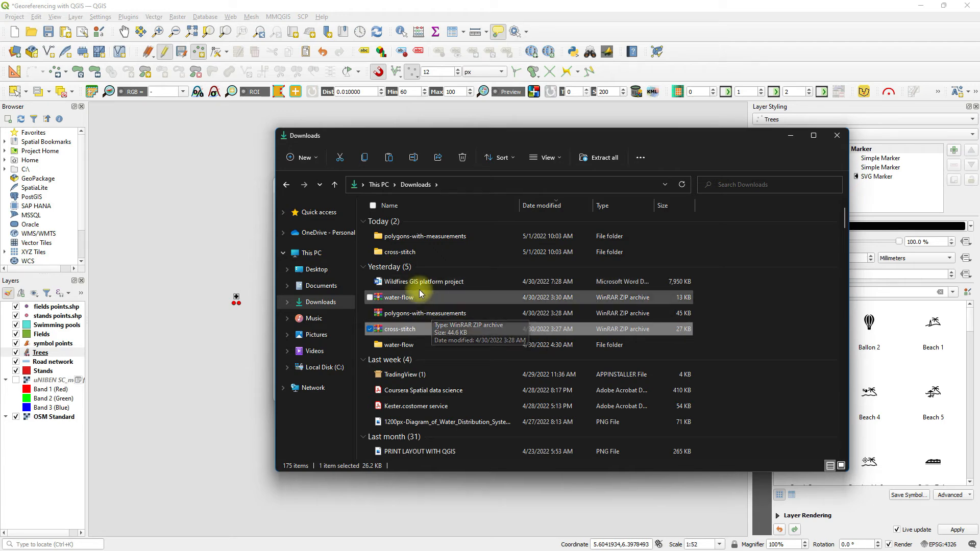
left_click(841, 136)
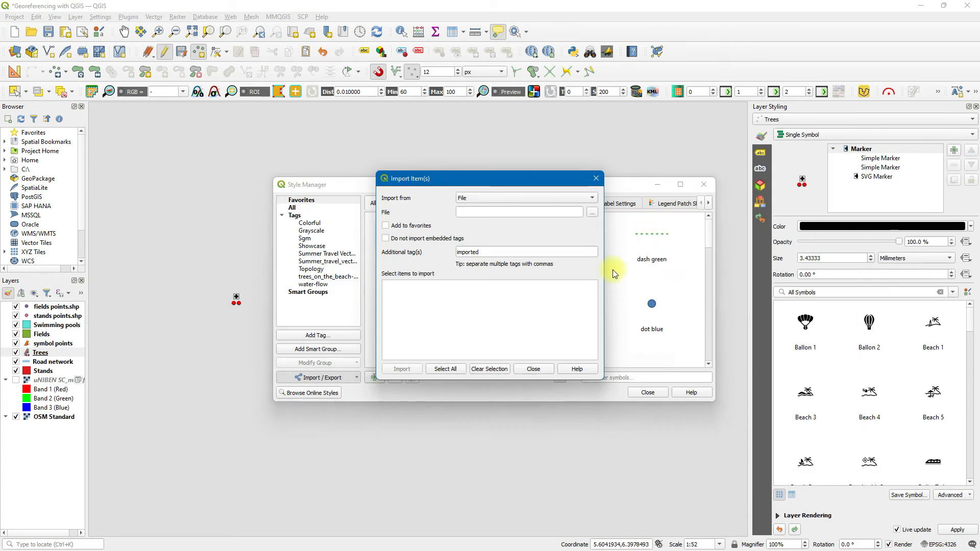
Import the Cross-Stitch symbol from the Cross-Stitch-II XML file in the cross-stitch folder under Downloads.
left_click(594, 215)
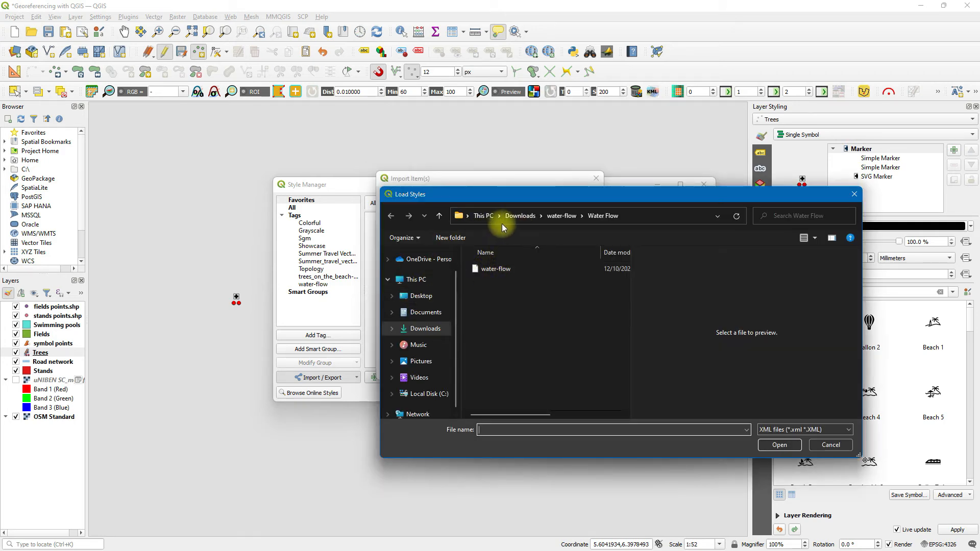
left_click(514, 218)
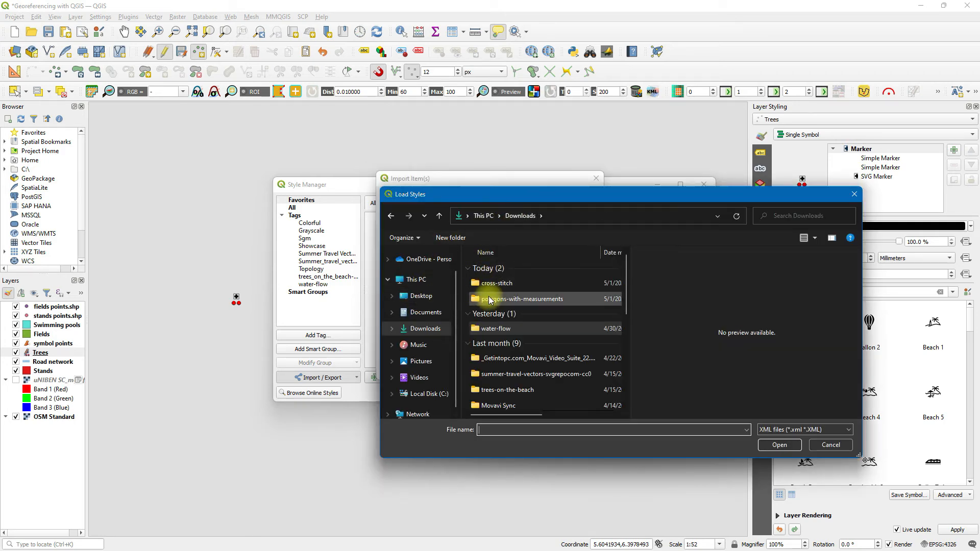
left_click(492, 284)
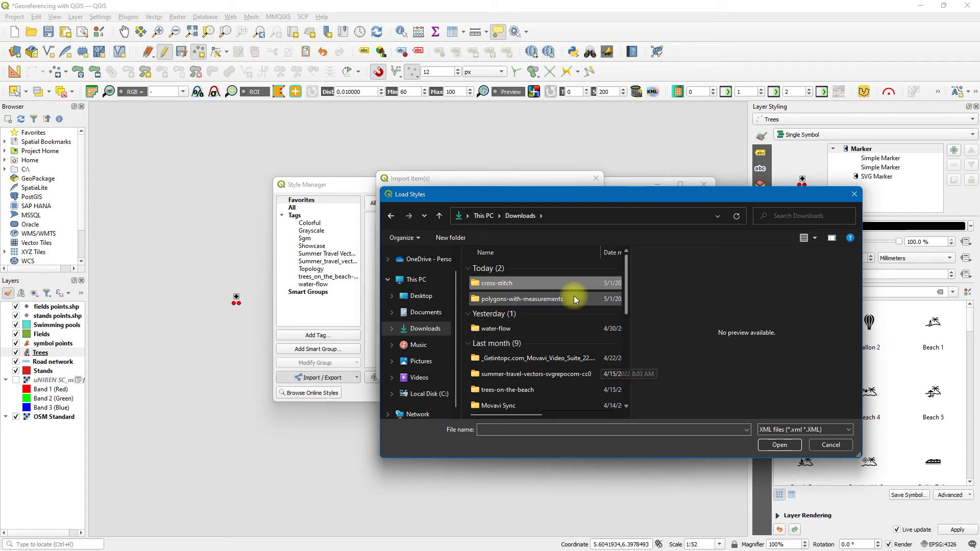
double_click(519, 278)
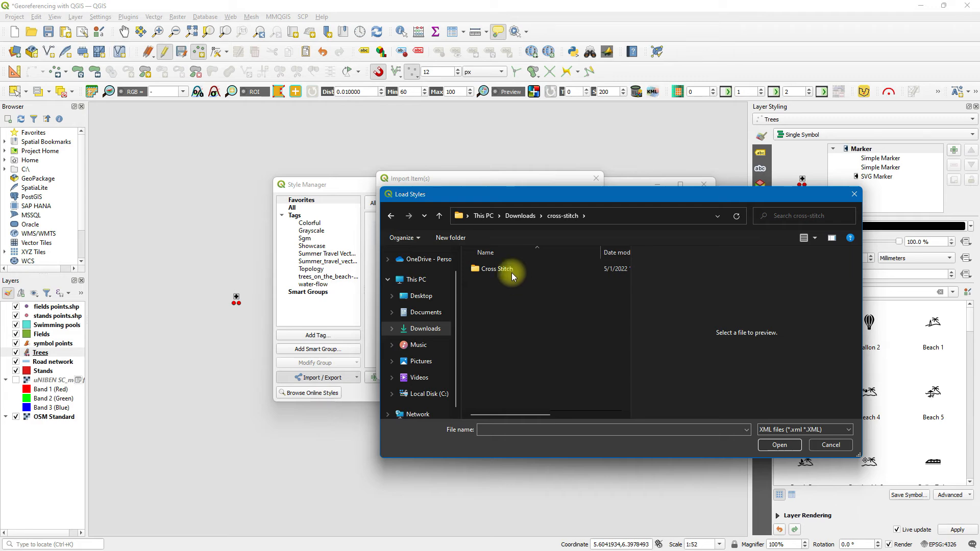
double_click(512, 272)
left_click(511, 269)
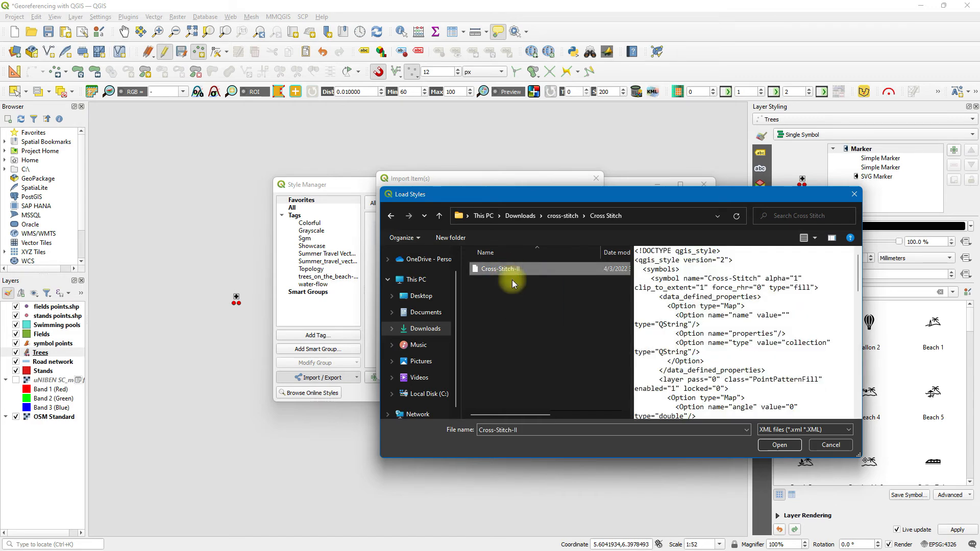
left_click(770, 448)
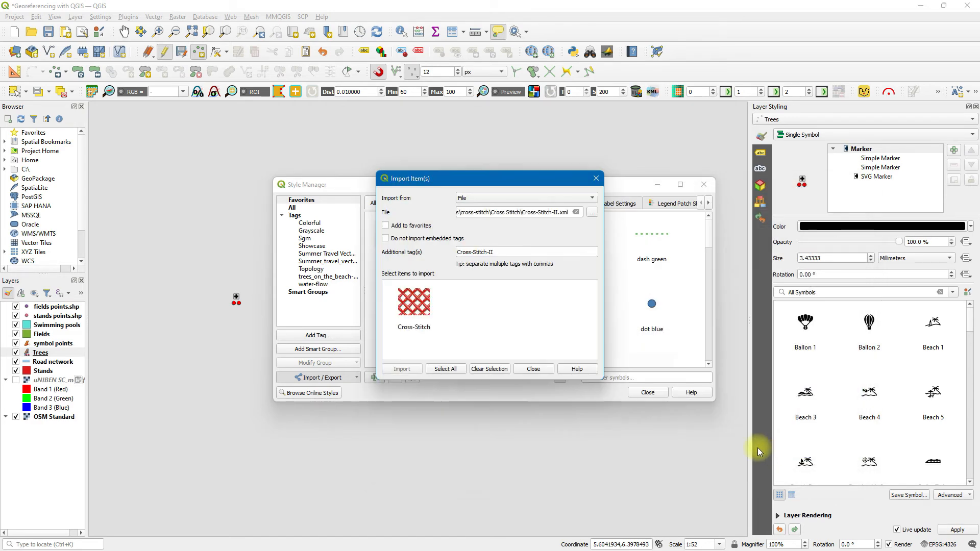
left_click(414, 305)
left_click(402, 368)
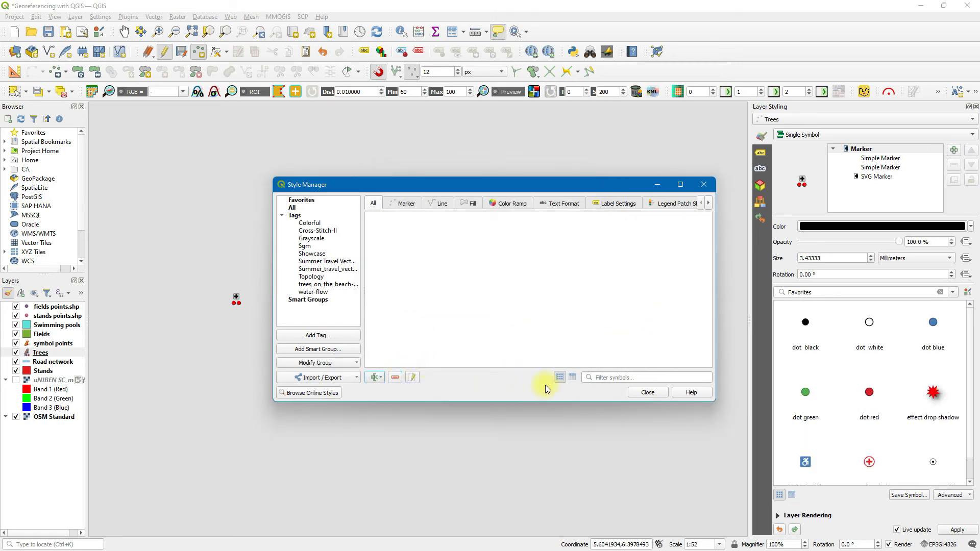
Import the Measure Feet symbol from the Measure_polygons file in the polygons-with-measurements folder under Downloads, and close the Style Manager.
left_click(315, 379)
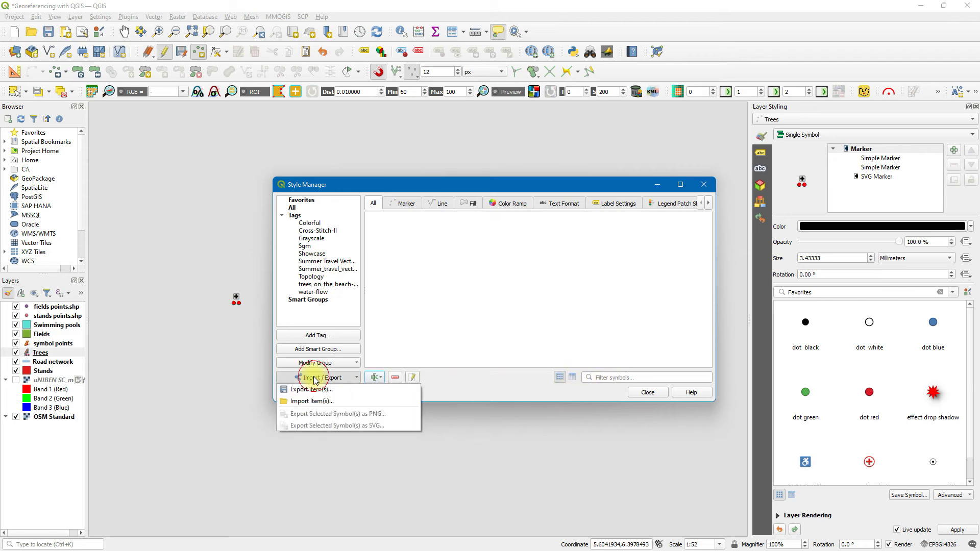
left_click(324, 401)
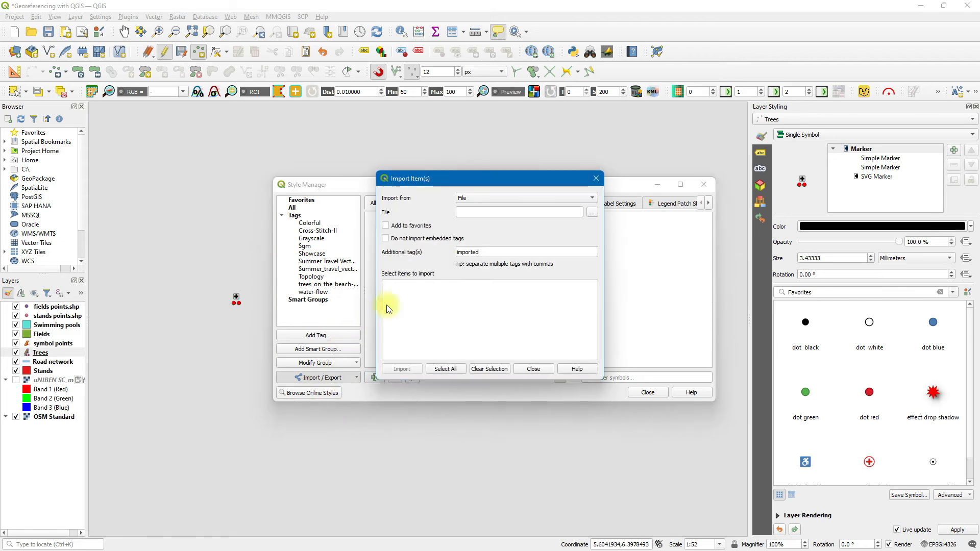
left_click(594, 212)
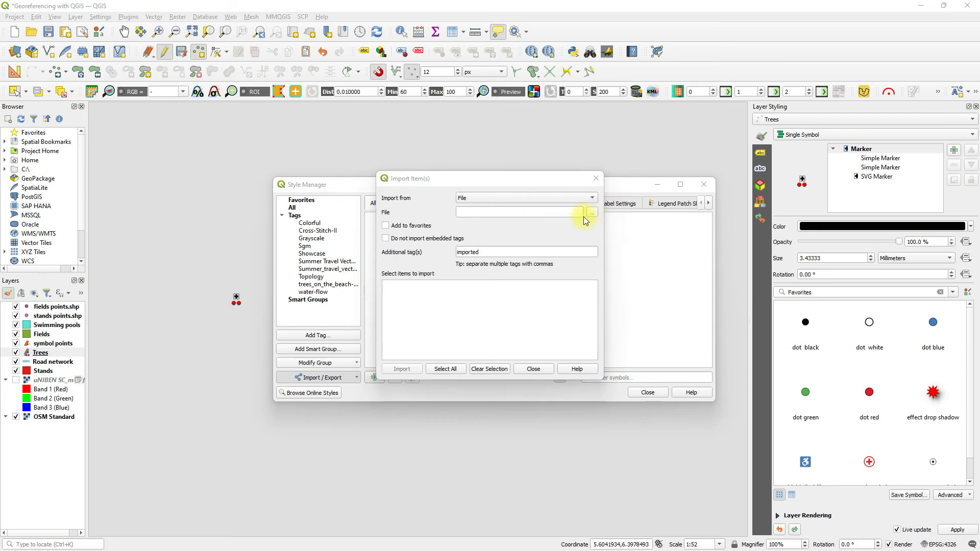
left_click(519, 217)
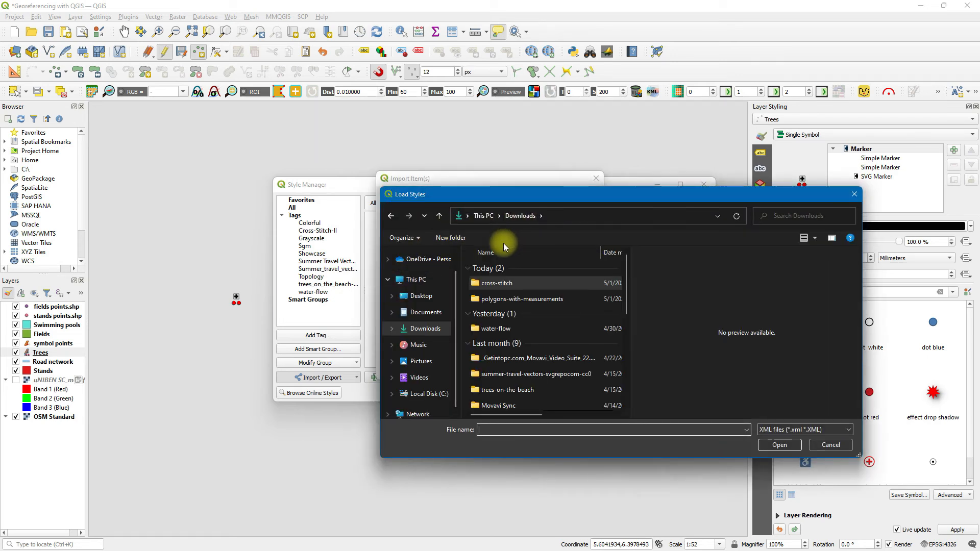
double_click(497, 300)
double_click(485, 269)
left_click(487, 269)
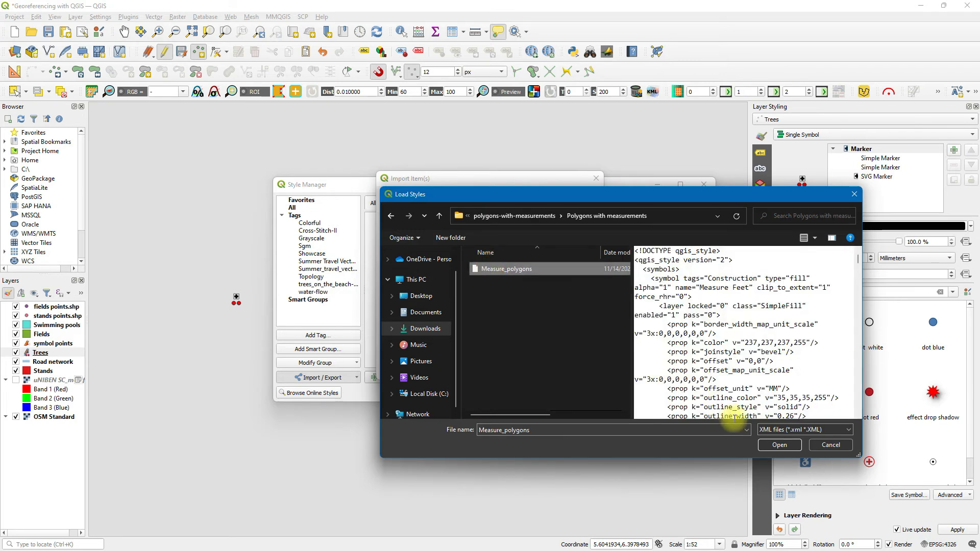
left_click(774, 444)
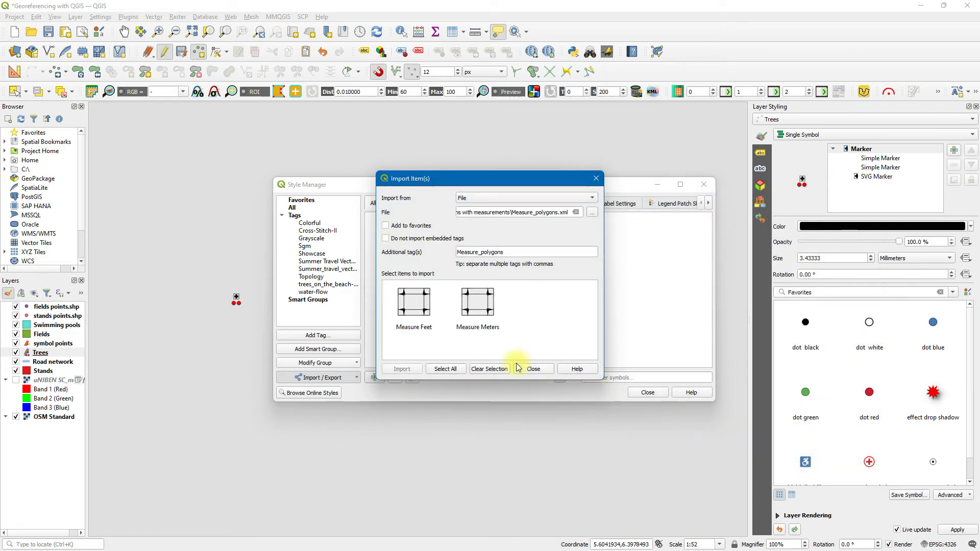
left_click(414, 311)
left_click(415, 369)
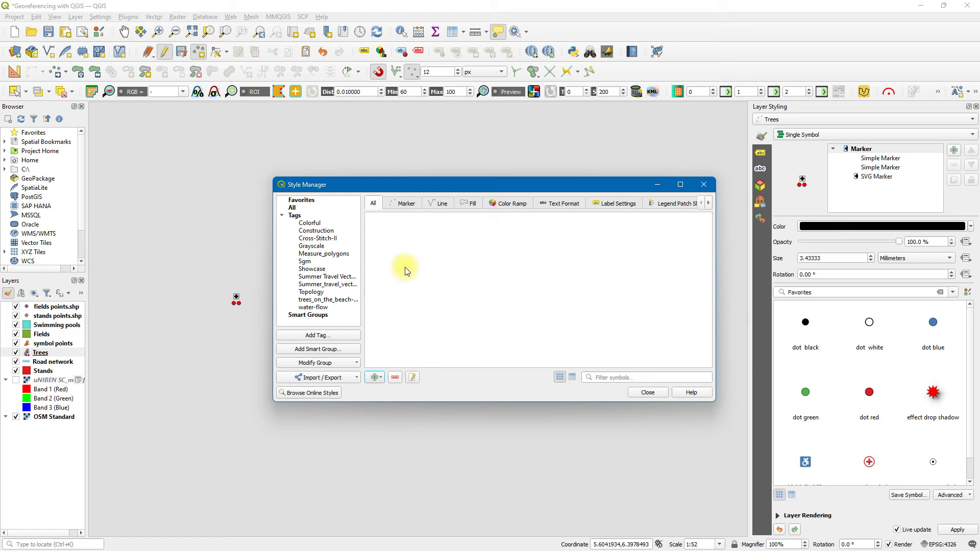
left_click(703, 186)
Apply the Cross-Stitch symbol from the Cross-Stitch-II group to the Swimming pools layer and inspect the fill on the map.
scroll(251, 310, "down", 3)
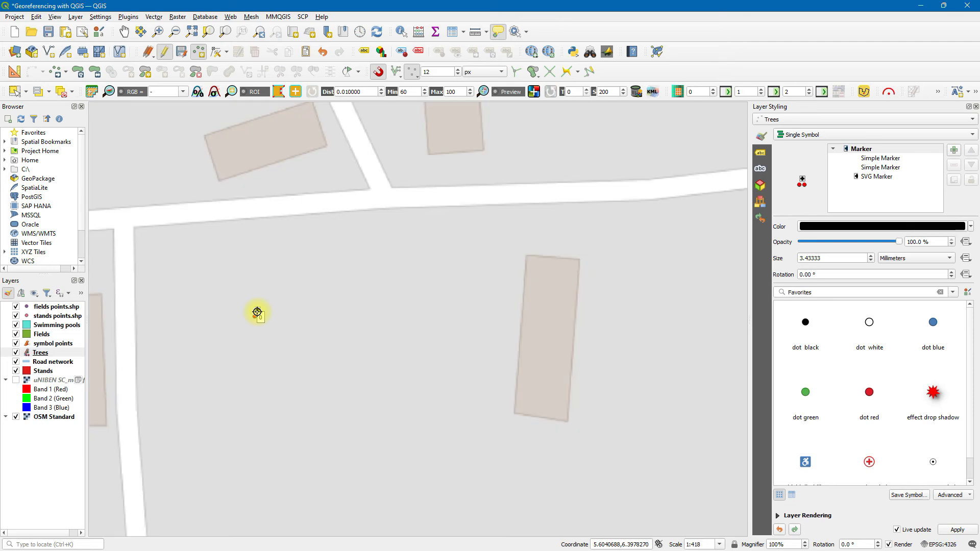
scroll(256, 312, "down", 3)
left_click(56, 325)
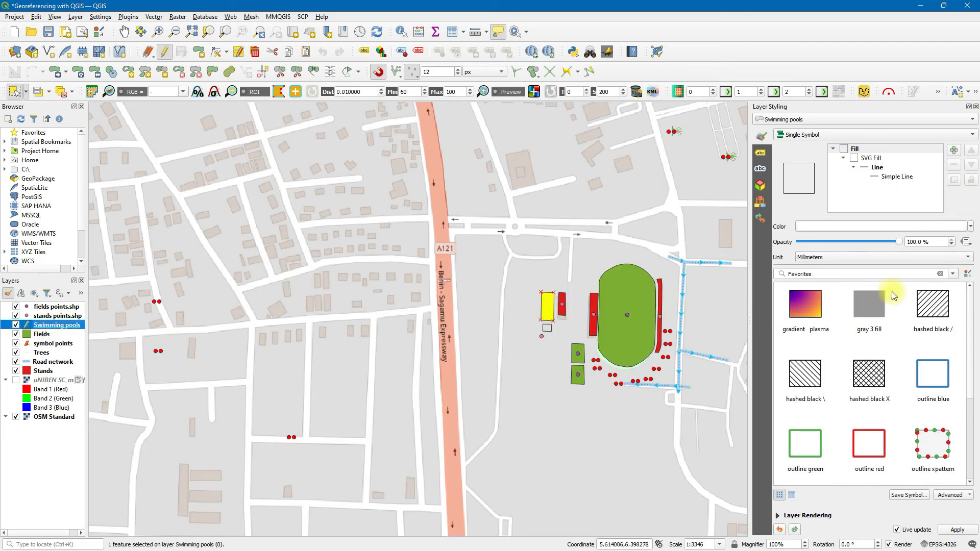
left_click(951, 275)
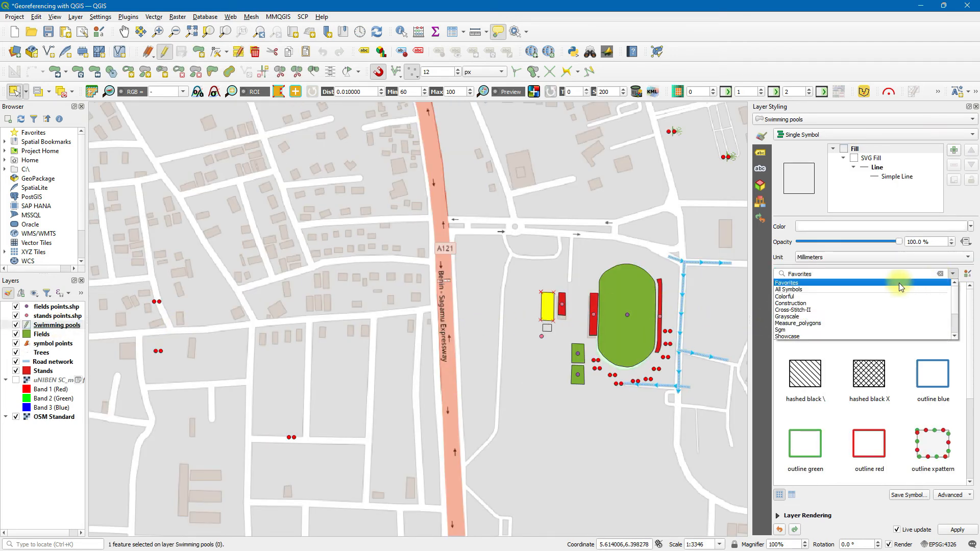
left_click(797, 310)
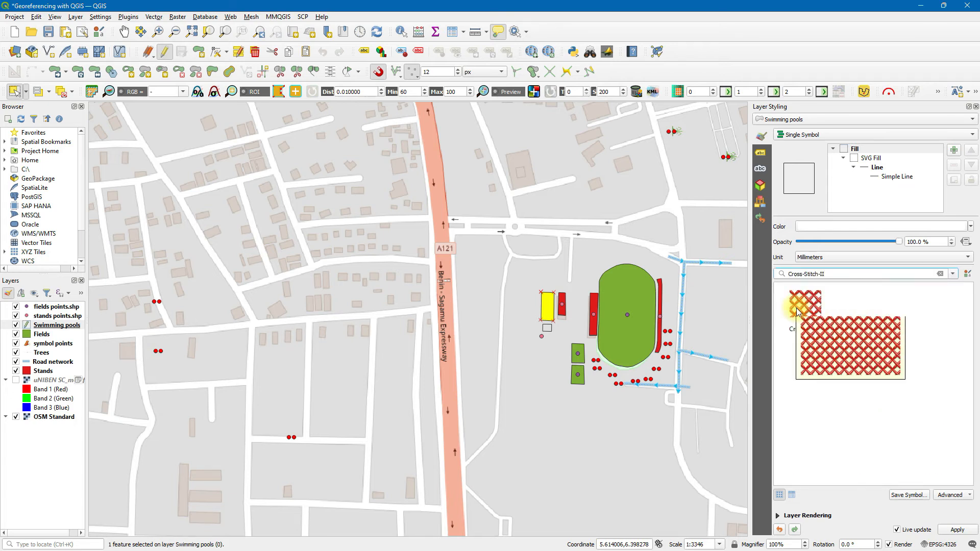
left_click(799, 309)
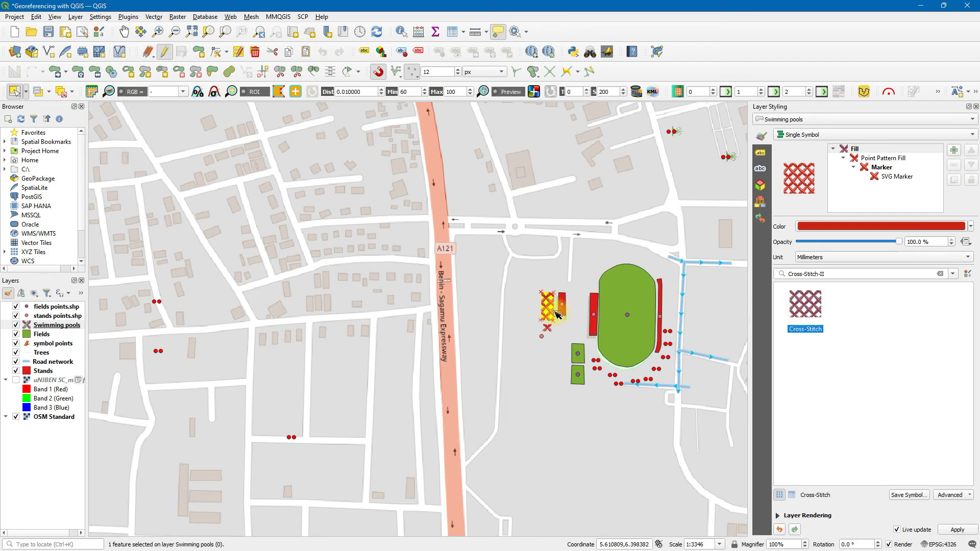
scroll(556, 314, "up", 3)
scroll(556, 314, "down", 2)
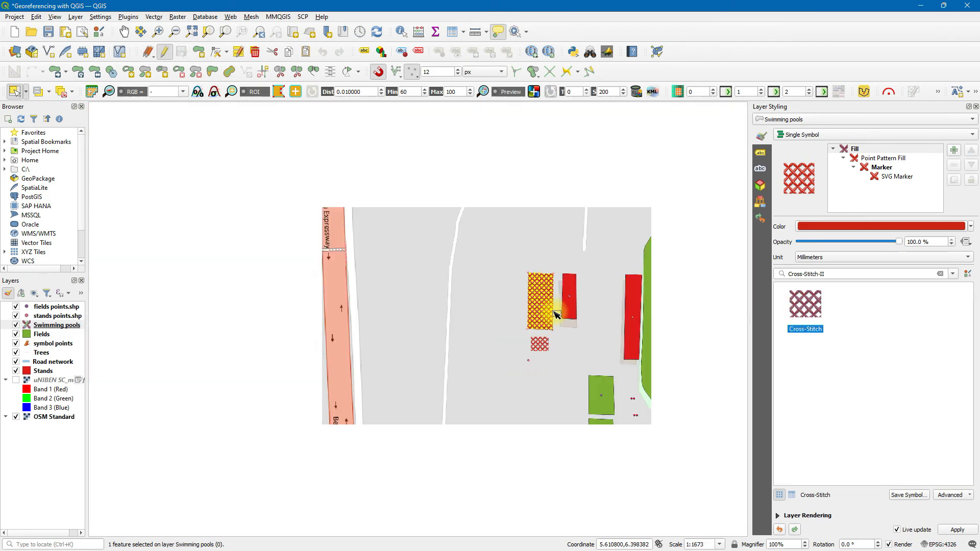
scroll(555, 313, "down", 1)
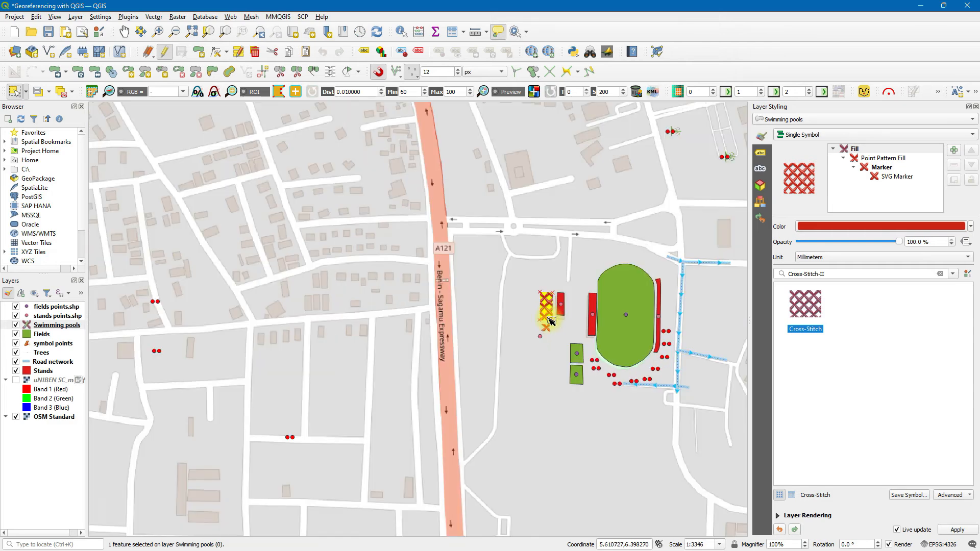
scroll(553, 317, "up", 2)
scroll(543, 299, "down", 1)
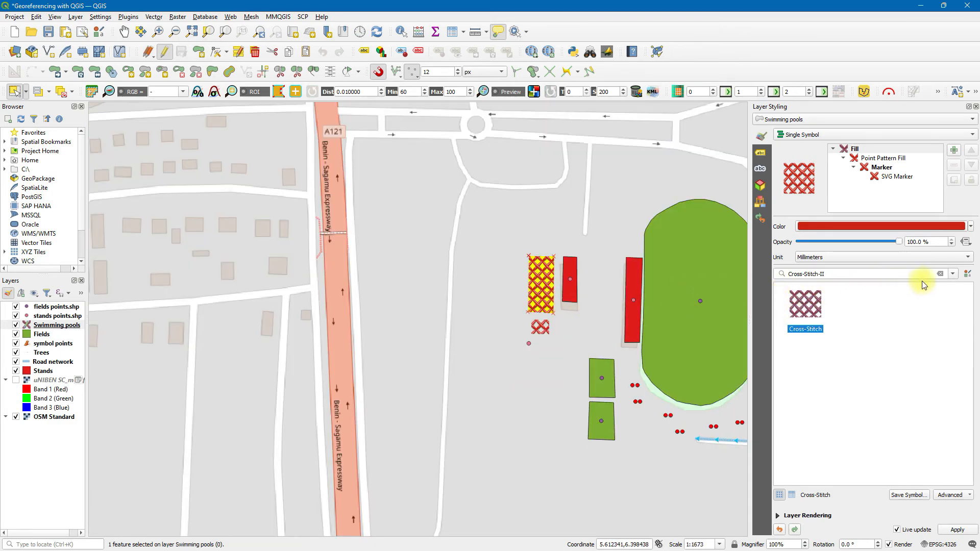
Apply the Measure Feet symbol from the Measure_polygons group to the Swimming pools layer, and clear the selection of the larger pool.
left_click(952, 275)
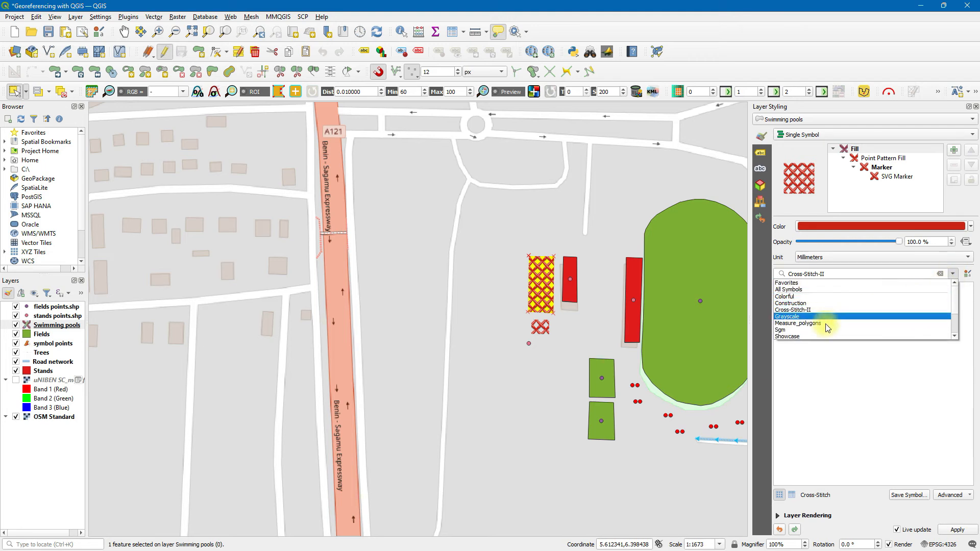
left_click(795, 324)
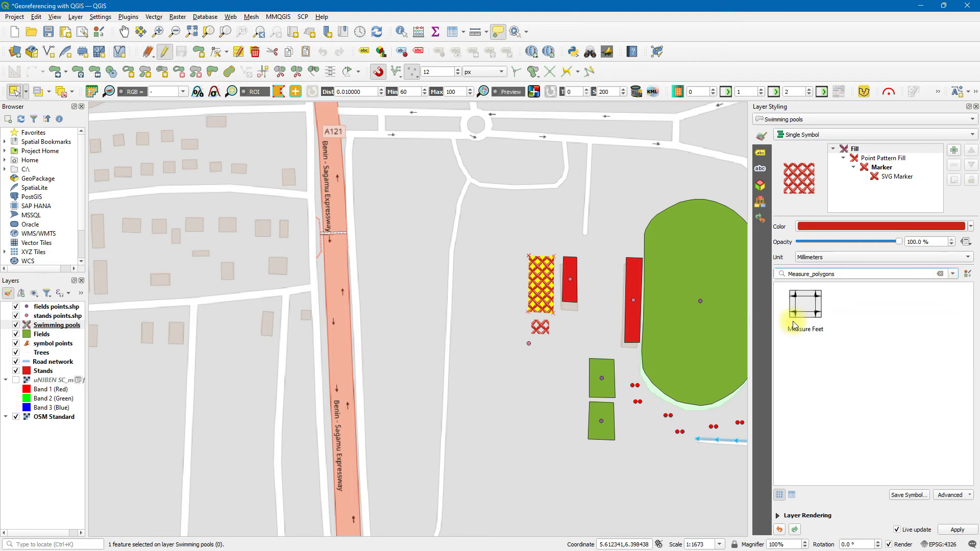
left_click(794, 323)
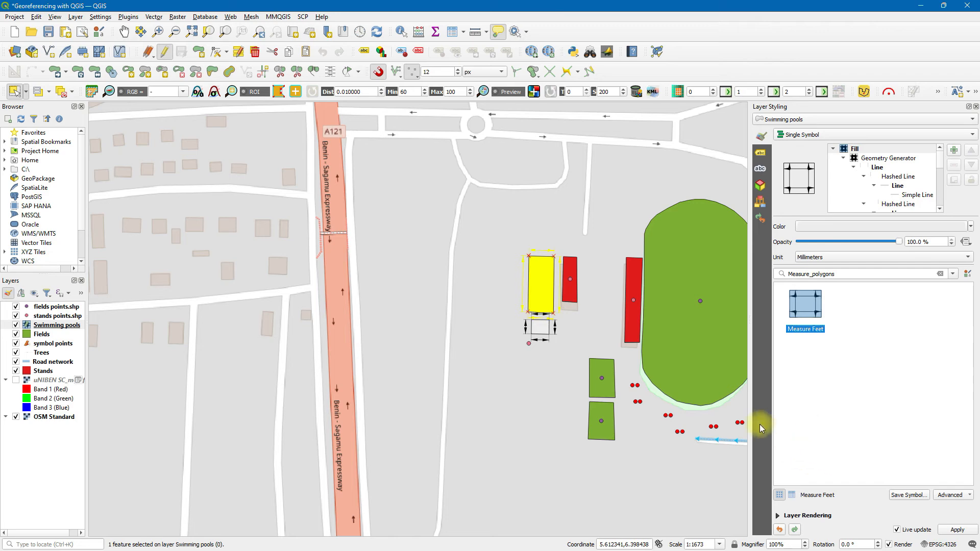
scroll(542, 339, "up", 3)
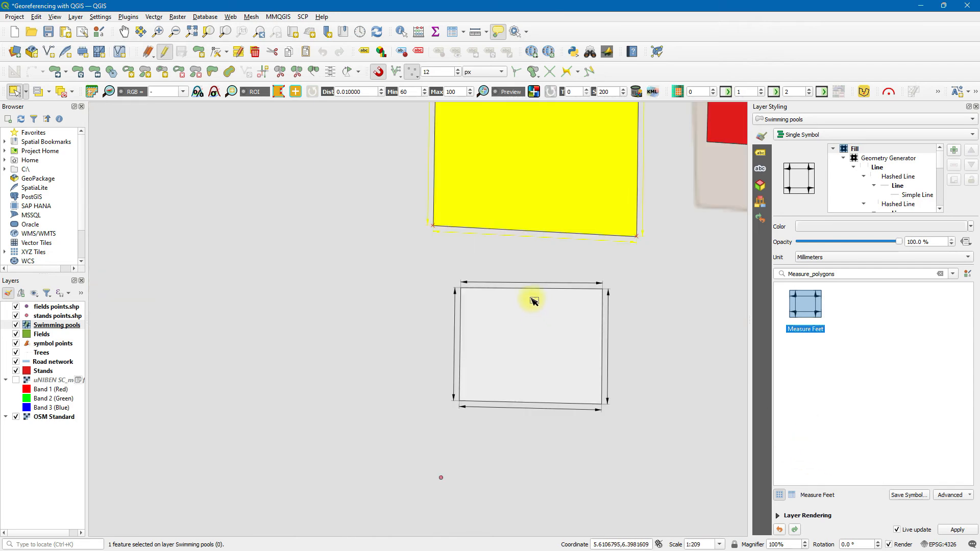
scroll(533, 301, "up", 1)
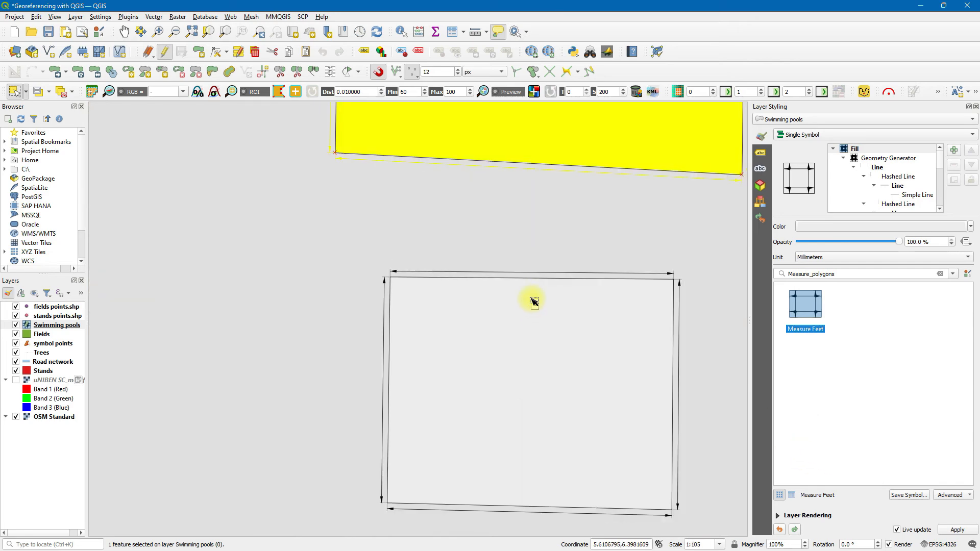
scroll(534, 301, "down", 4)
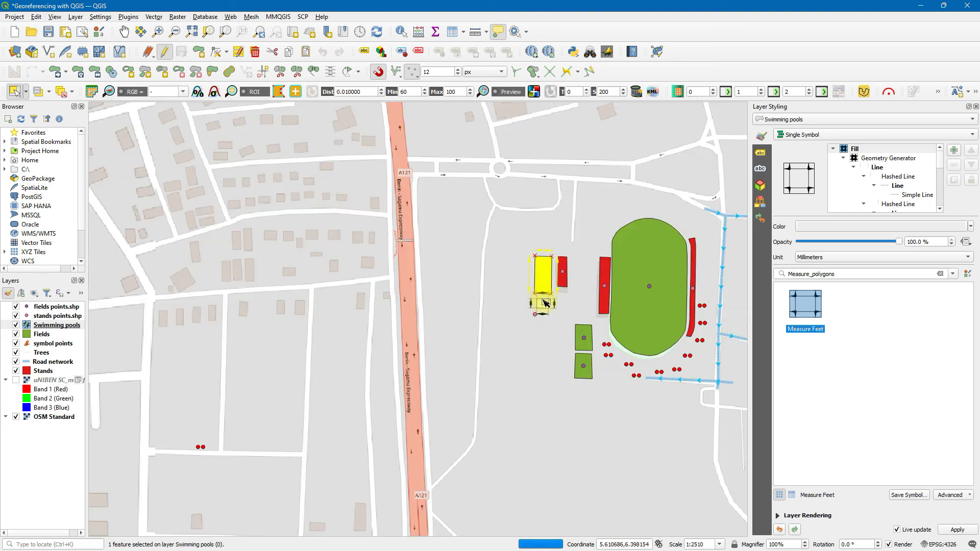
scroll(540, 299, "up", 2)
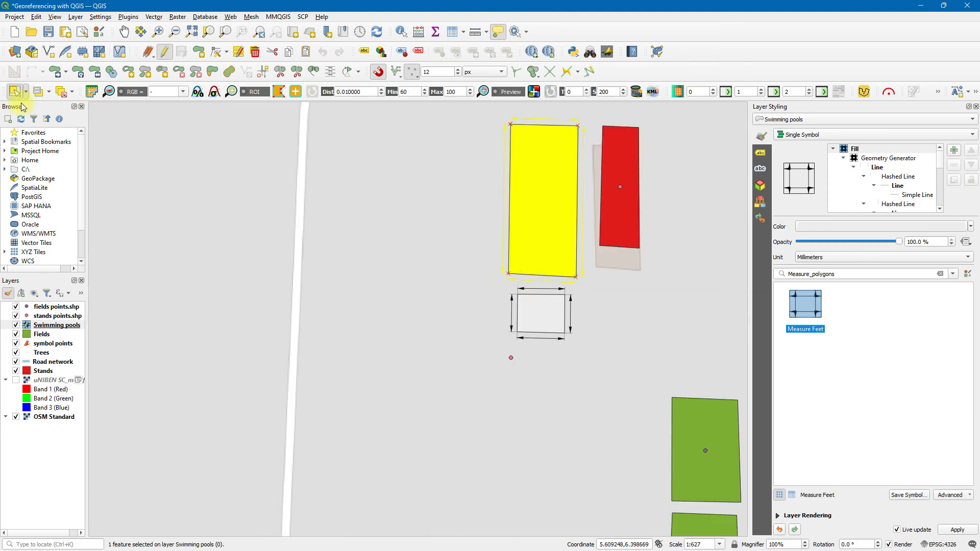
left_click(437, 213)
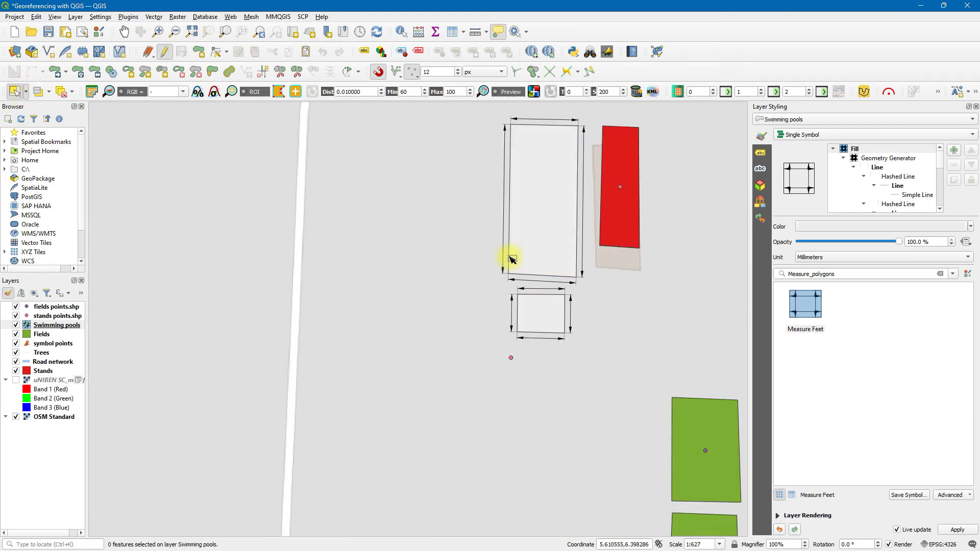
scroll(565, 252, "down", 1)
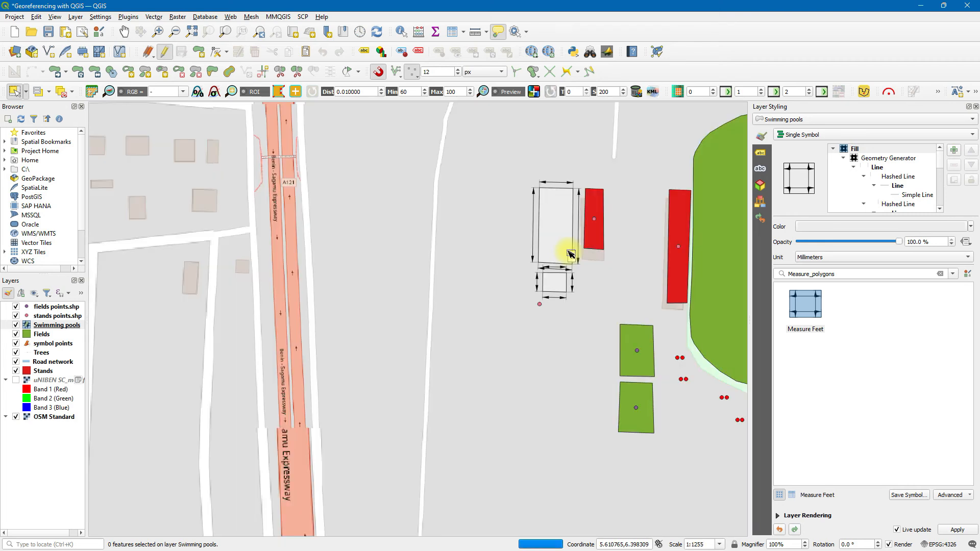
Apply the water flow line symbol from All Symbols to the Road network layer.
left_click_drag(583, 273, 363, 298)
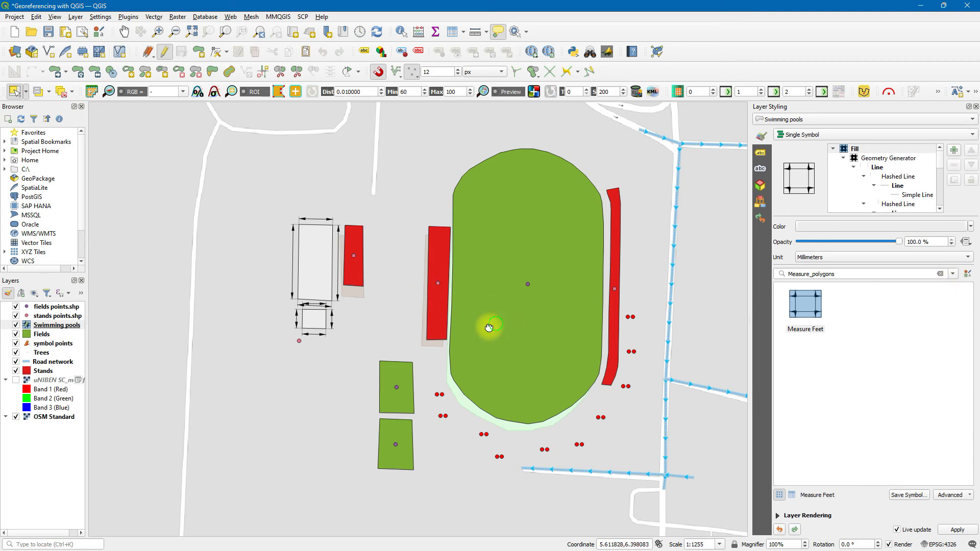
left_click_drag(489, 328, 421, 341)
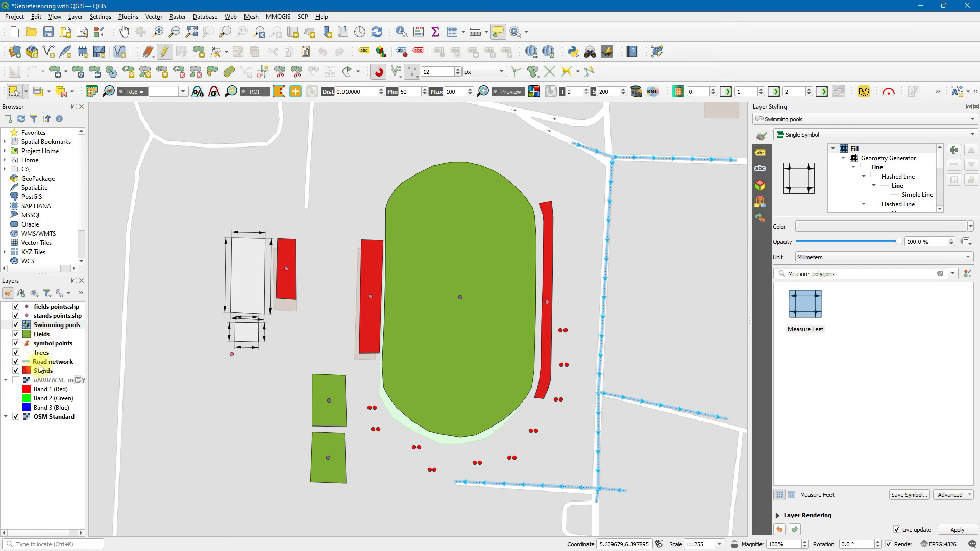
left_click(40, 363)
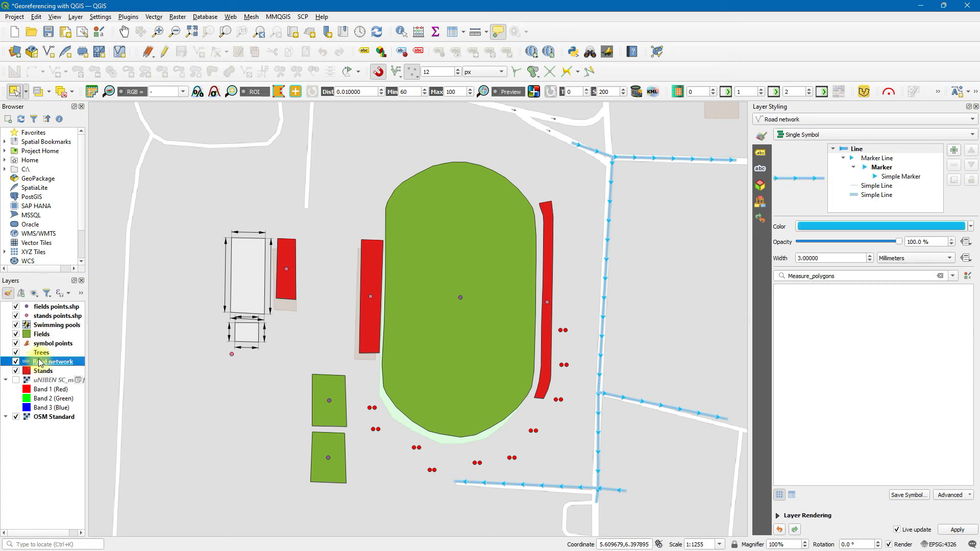
left_click(954, 276)
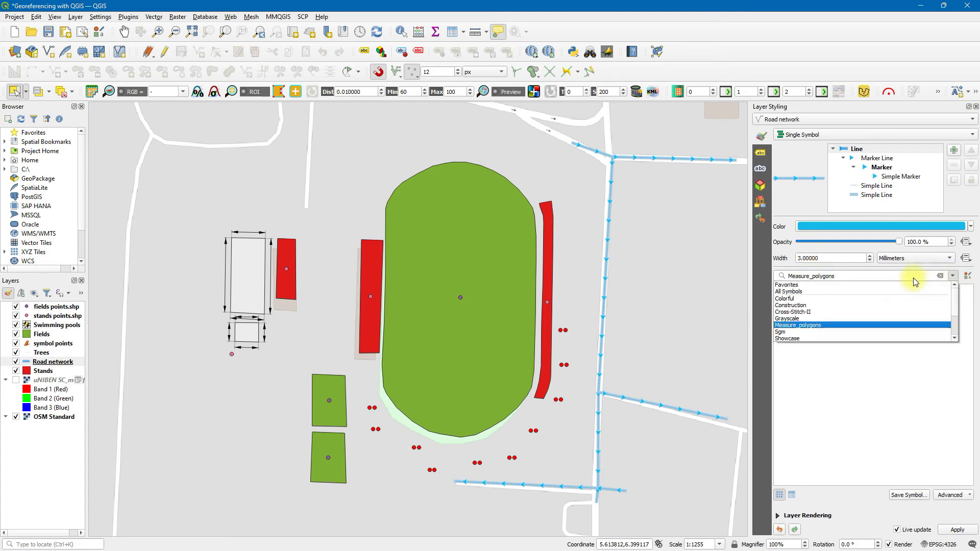
left_click(813, 285)
scroll(892, 380, "down", 3)
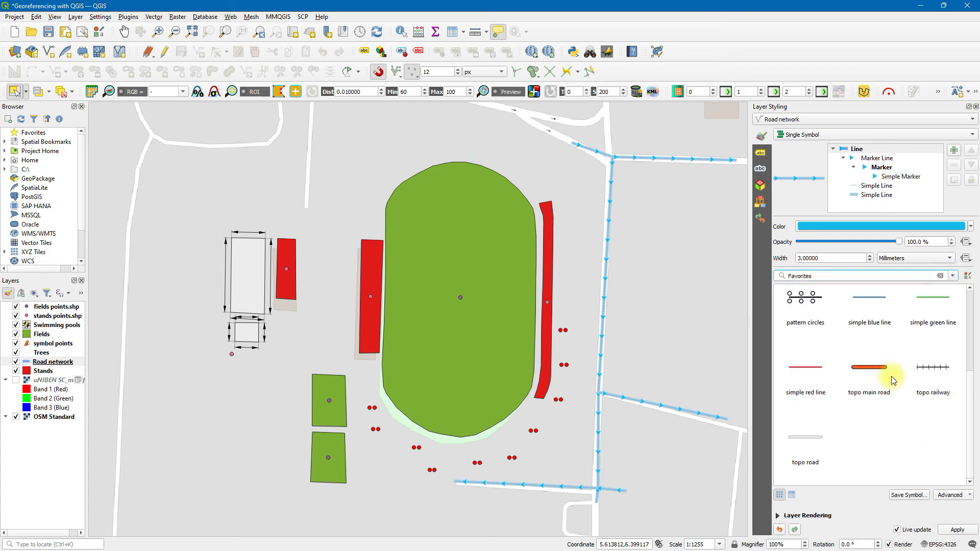
left_click(953, 276)
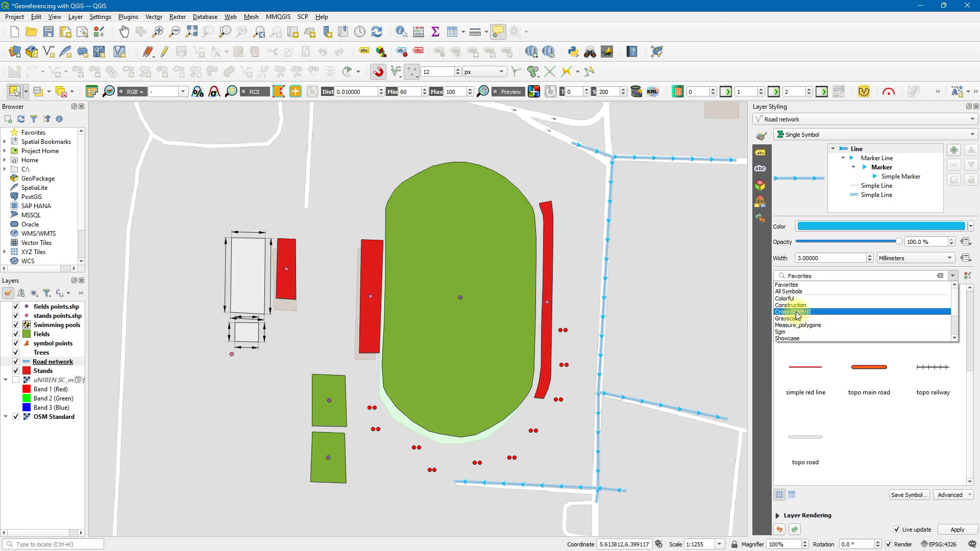
left_click(788, 285)
scroll(868, 383, "down", 10)
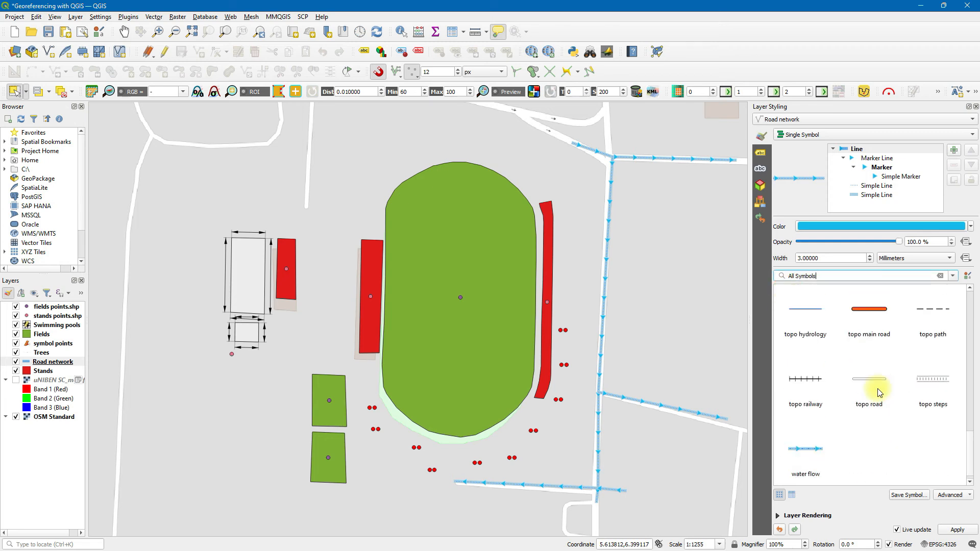
left_click(808, 444)
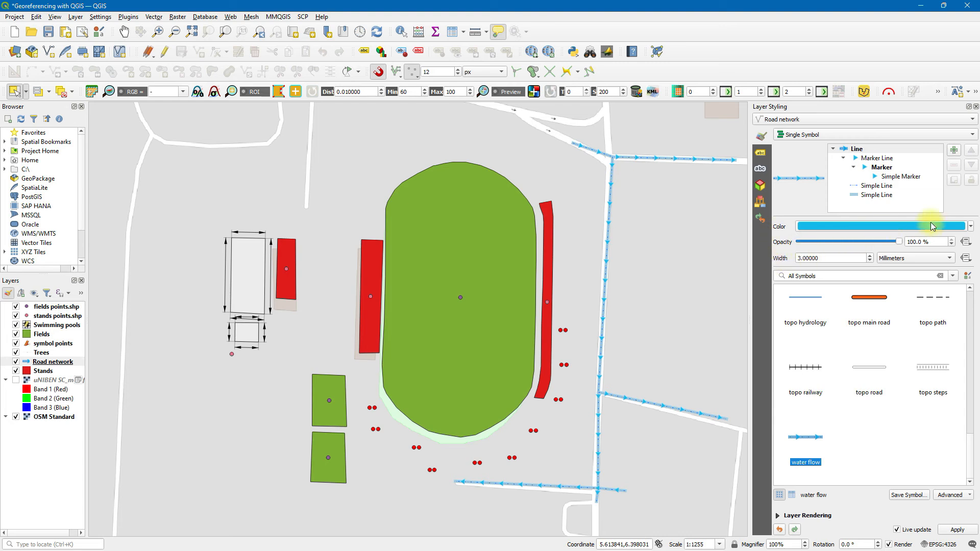
mouse_move(923, 231)
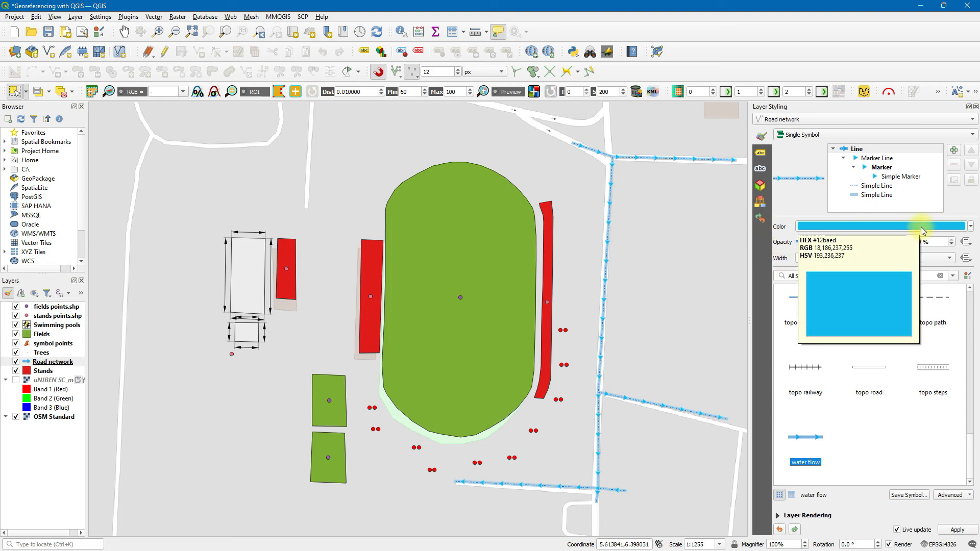